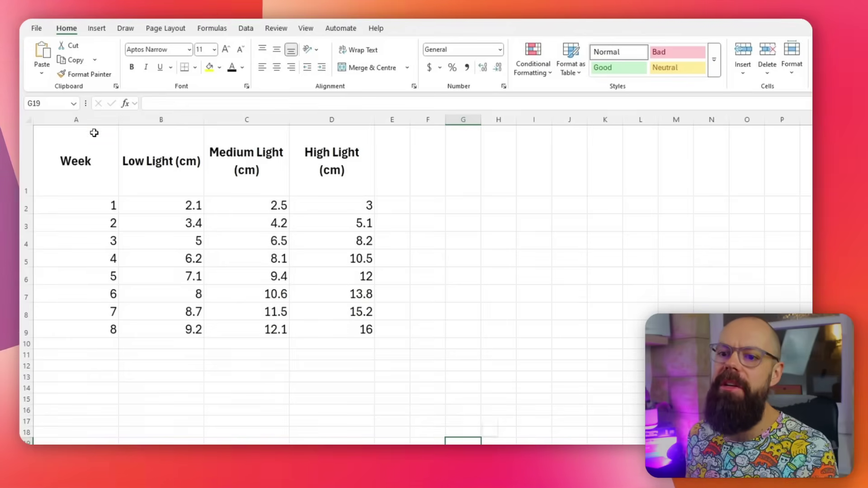
Chart the light data A1:D9 on a new chart sheet and remove its Week series
left_click_drag(94, 132, 327, 331)
key("F11")
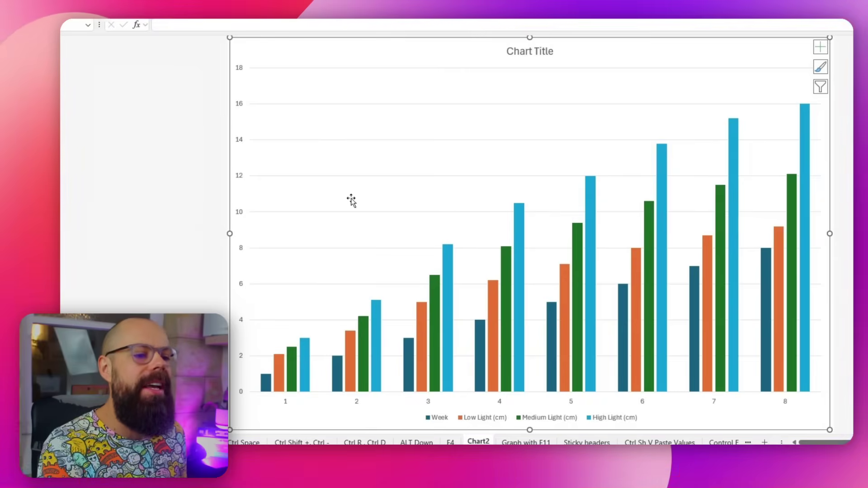
right_click(351, 200)
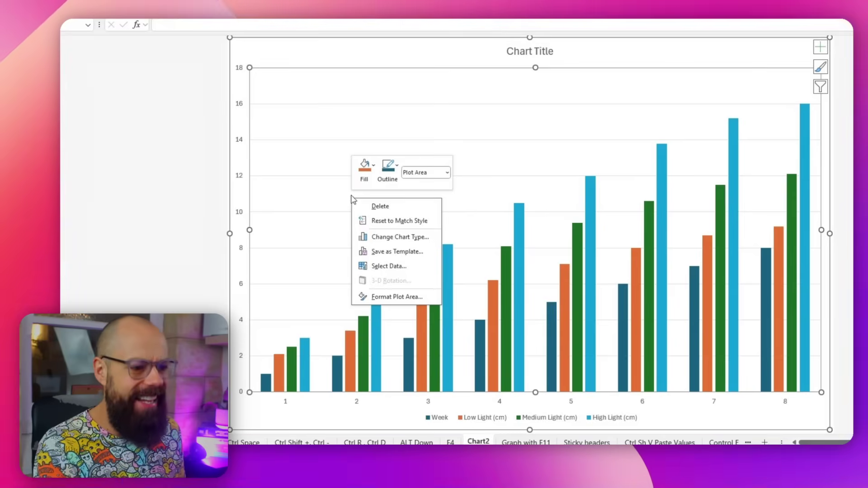
left_click(388, 266)
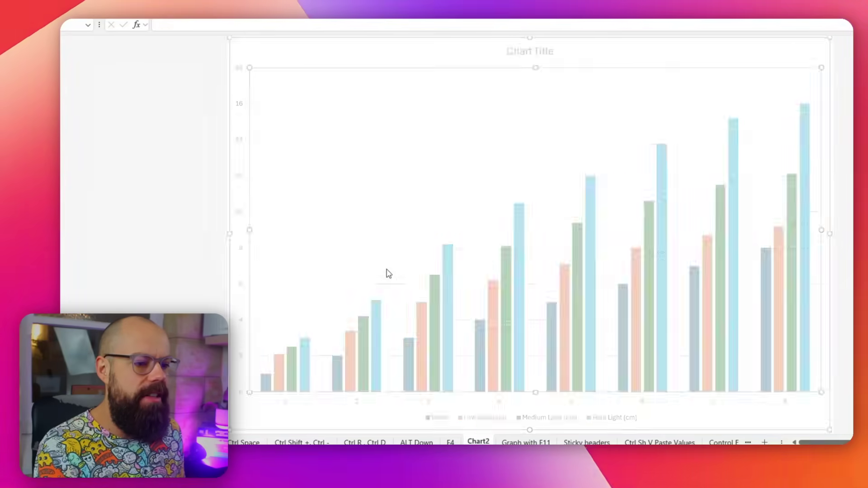
left_click(402, 278)
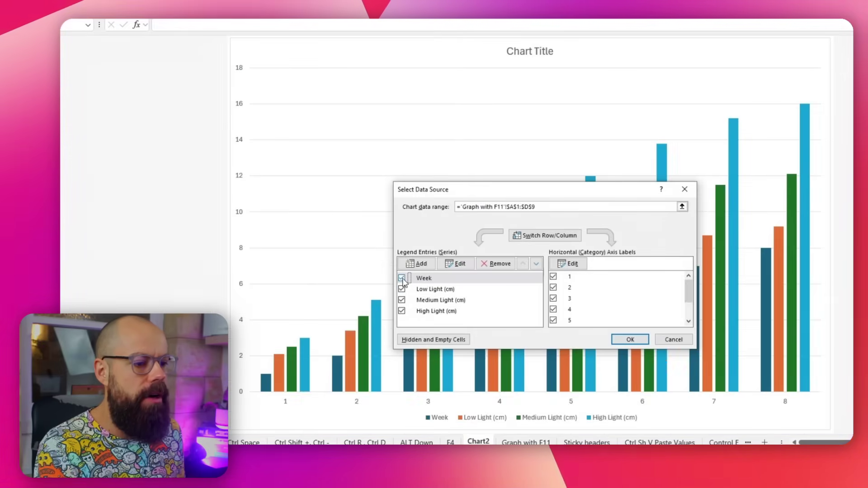
left_click(630, 340)
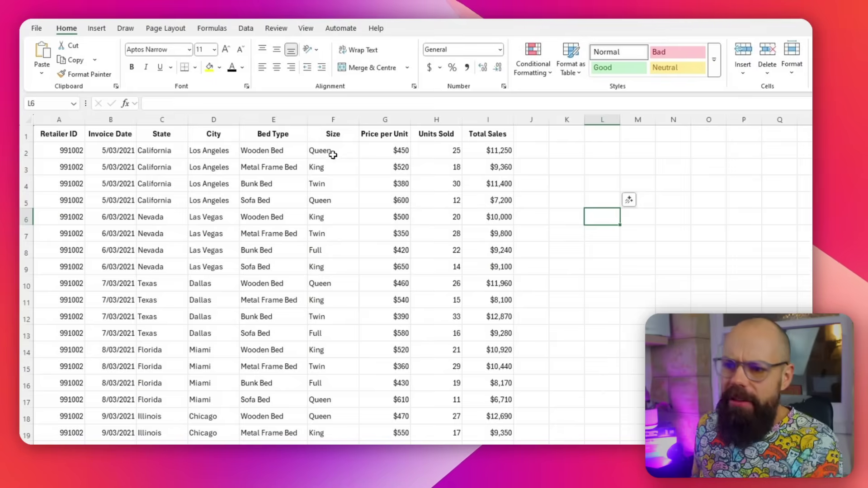
Freeze the sales table's header row 1 with the Alt+W+F+R shortcut
scroll(339, 272, "down", 6)
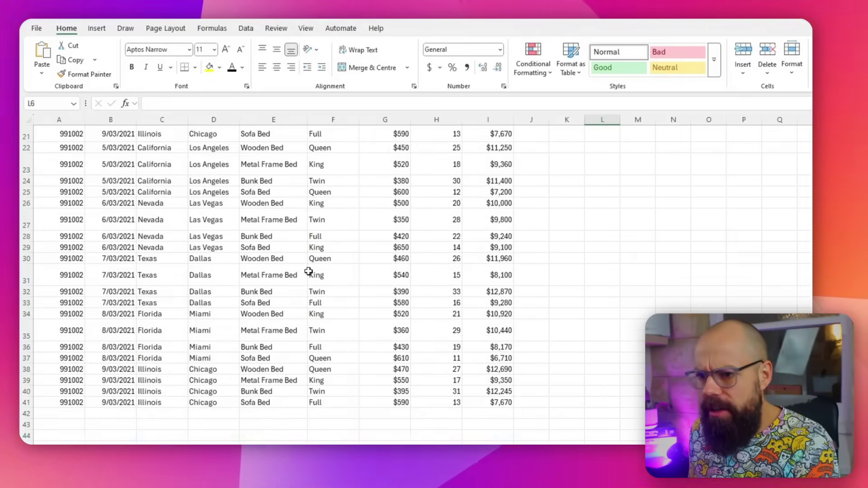
scroll(308, 271, "up", 6)
scroll(308, 270, "down", 4)
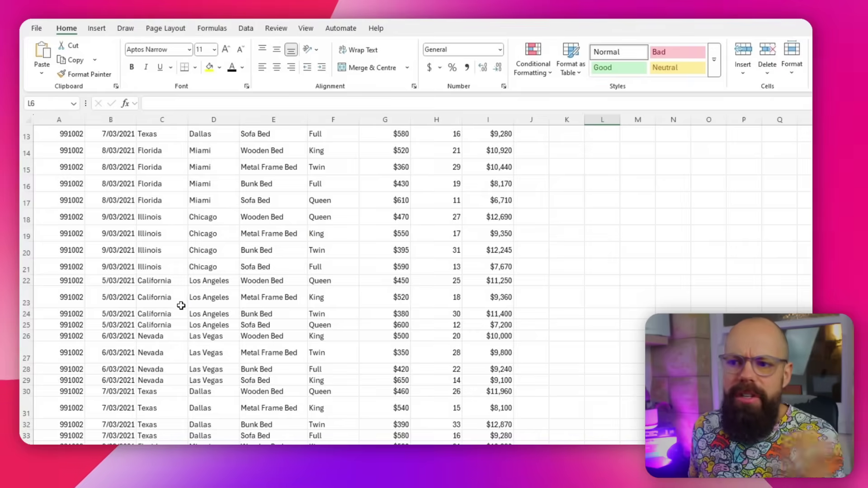
scroll(180, 305, "up", 4)
left_click(25, 136)
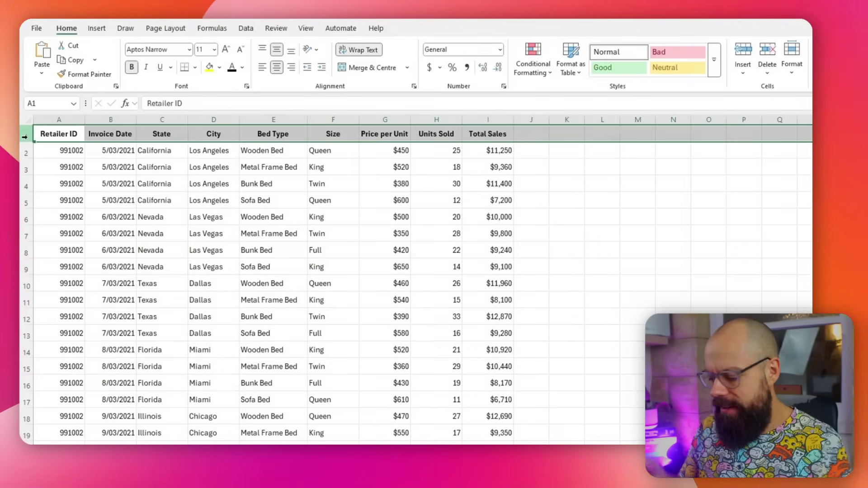
key("alt+w")
key("f")
key("r")
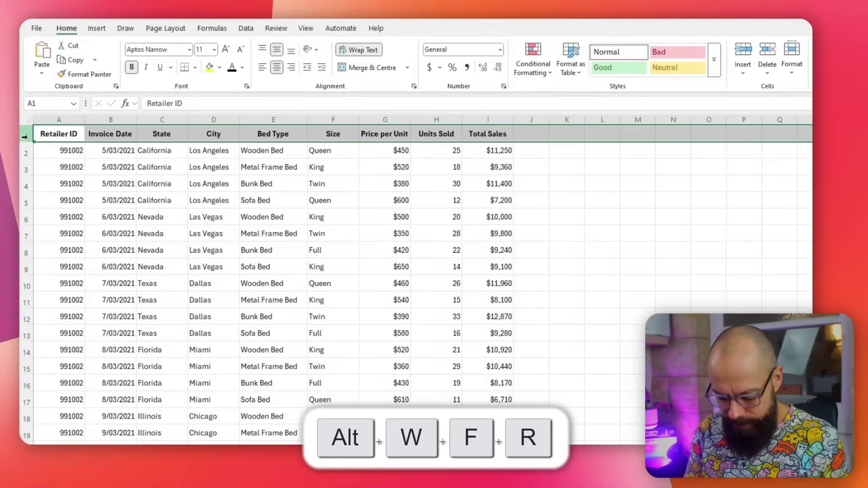
key("alt")
key("w")
key("f")
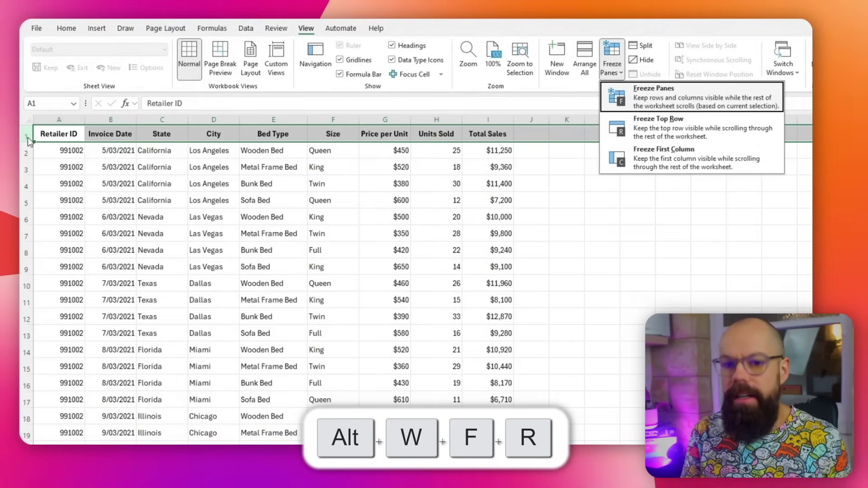
key("r")
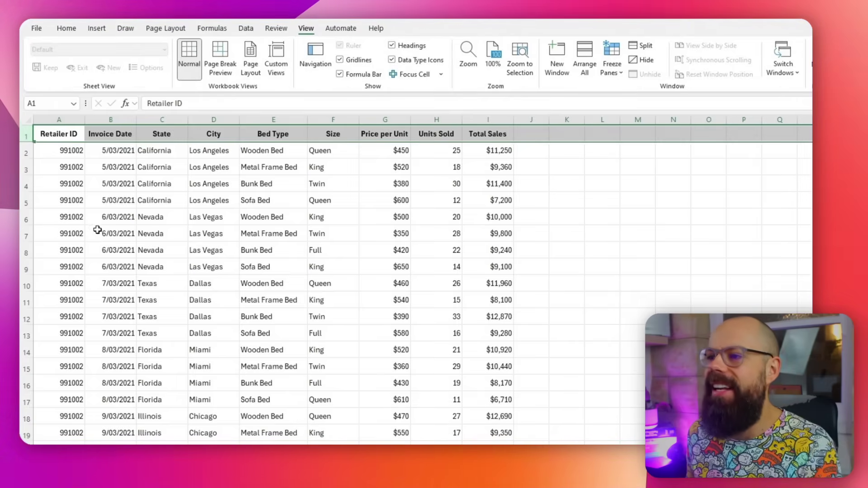
Unfreeze the panes, then reapply Freeze Panes with row 1 selected
scroll(100, 226, "down", 11)
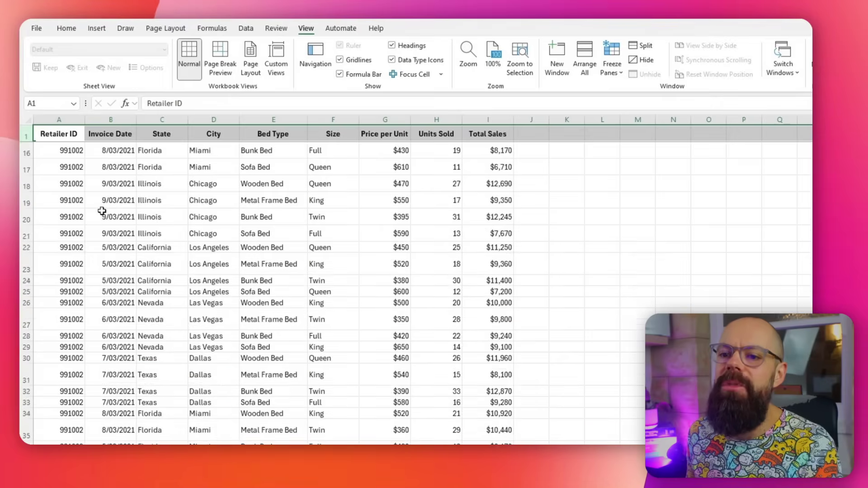
scroll(107, 208, "up", 11)
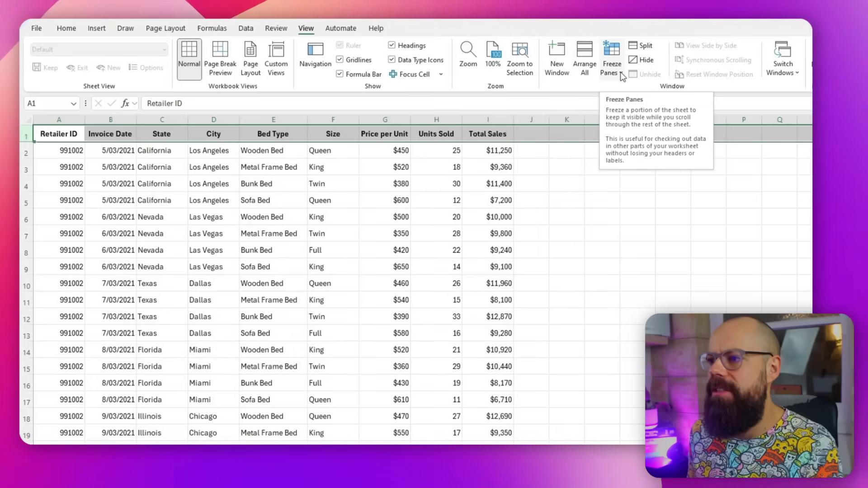
left_click(620, 72)
left_click(639, 94)
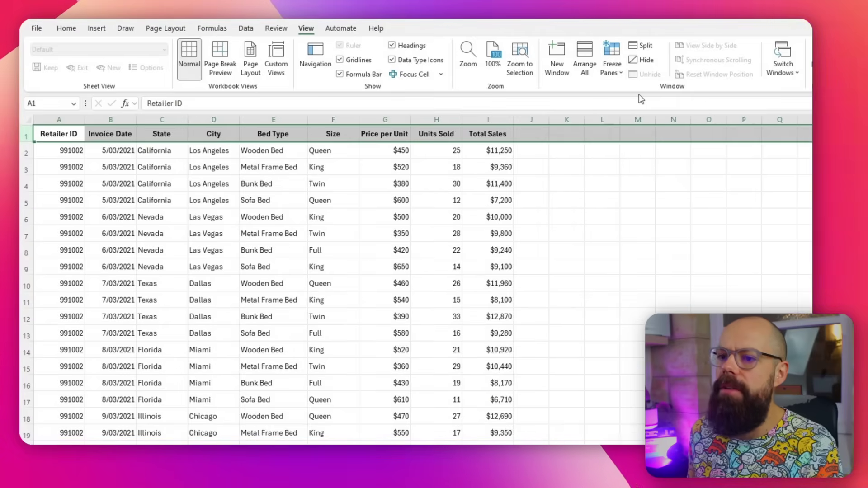
left_click(598, 199)
scroll(378, 226, "down", 3)
scroll(378, 227, "up", 3)
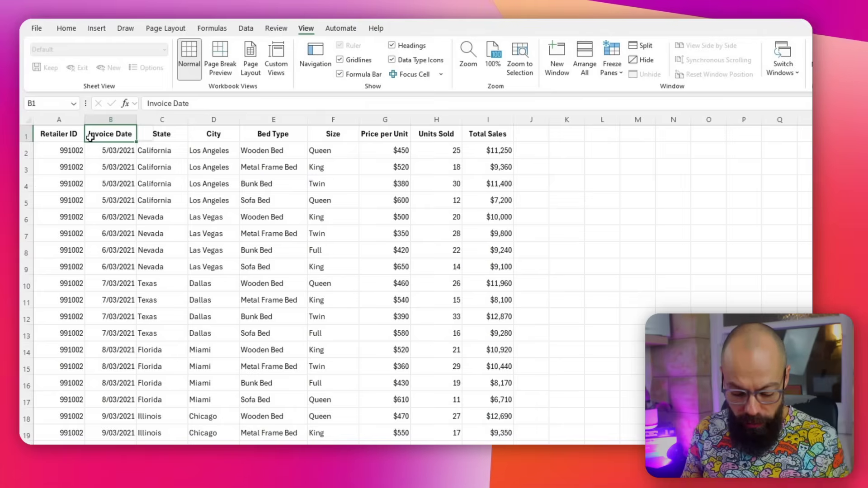
key("shift+space")
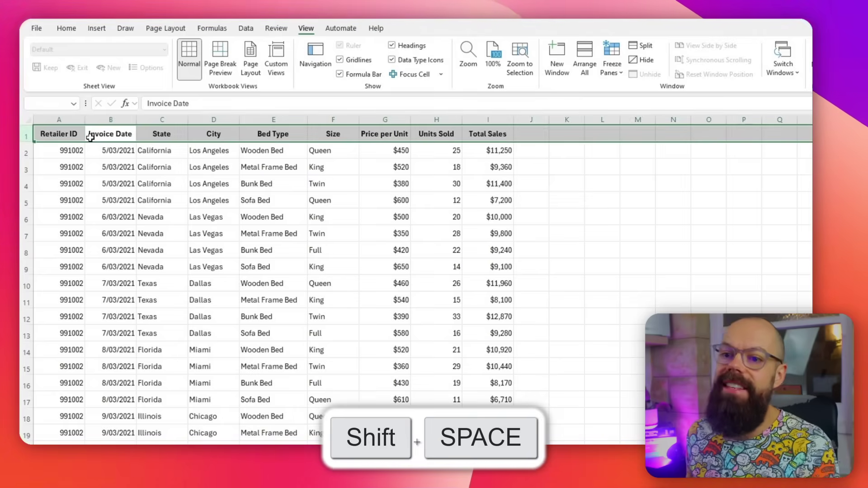
left_click(612, 68)
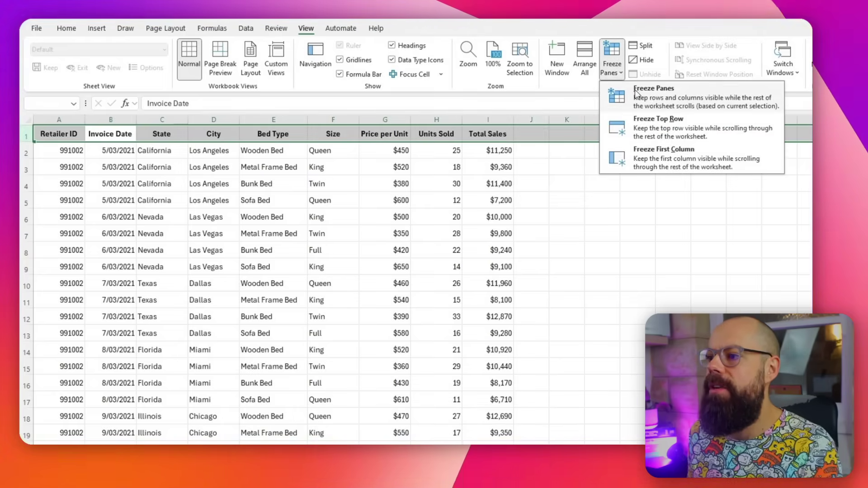
left_click(624, 112)
scroll(342, 213, "down", 5)
scroll(343, 209, "up", 5)
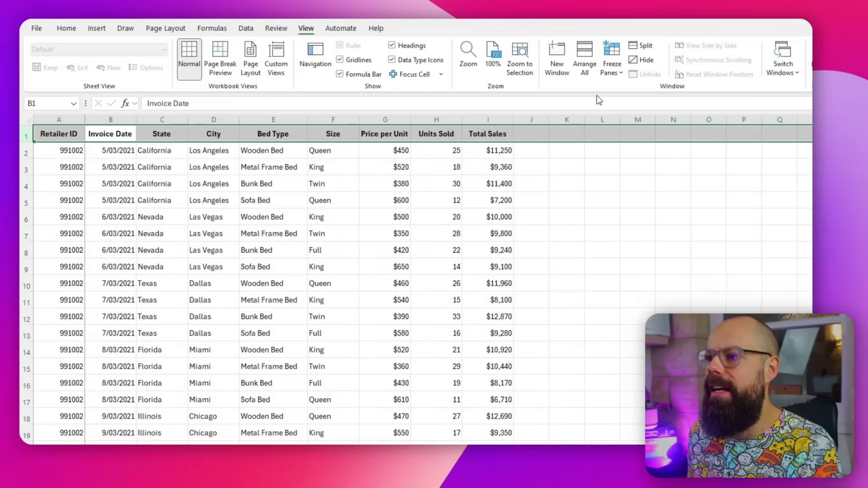
Switch to the Freeze Top Row option and confirm the header stays fixed while scrolling
left_click(620, 73)
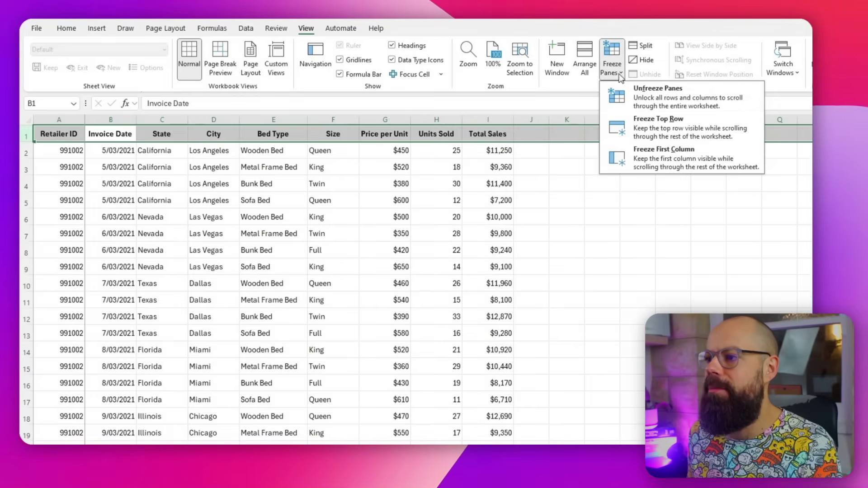
left_click(658, 128)
scroll(303, 174, "down", 3)
scroll(303, 173, "down", 4)
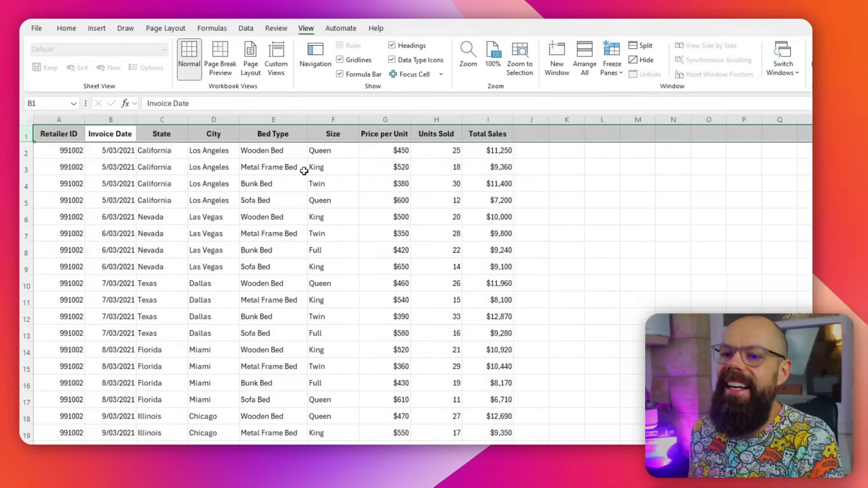
scroll(303, 174, "up", 3)
scroll(304, 173, "up", 4)
left_click(292, 169)
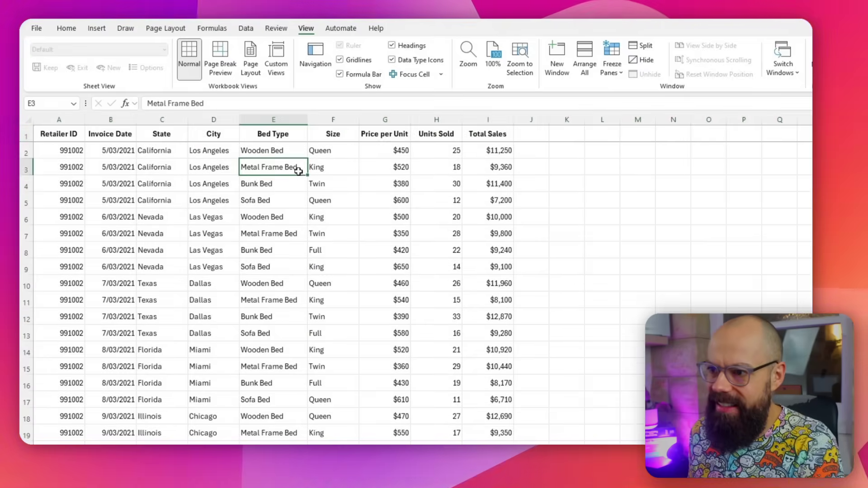
scroll(295, 174, "down", 6)
scroll(295, 174, "up", 6)
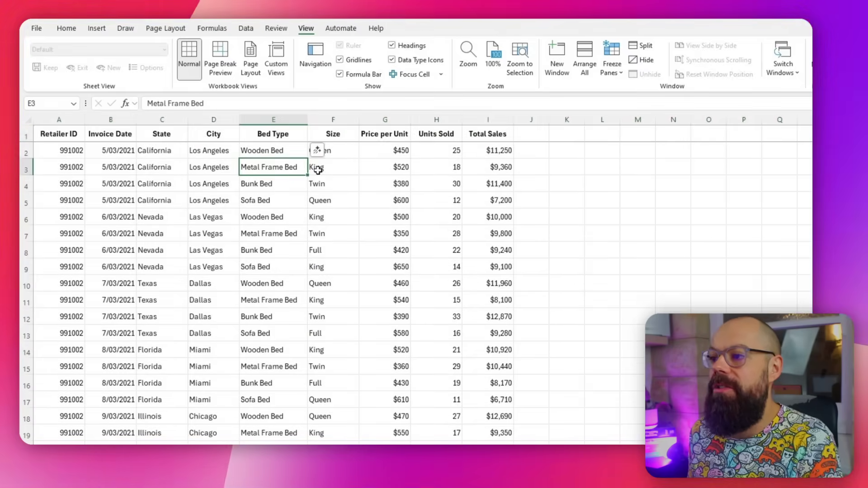
key("alt+w")
key("f")
key("r")
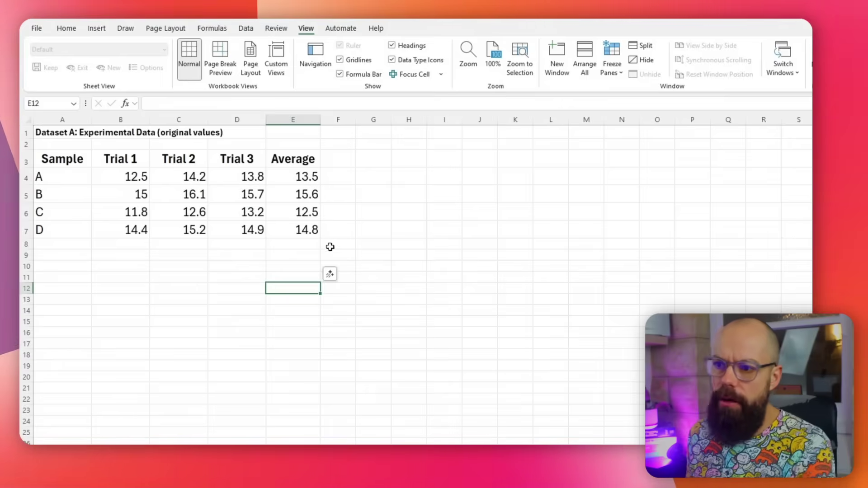
Check the AVERAGE formula in E4 and paste its value into I4 with Ctrl+Shift+V
left_click(234, 103)
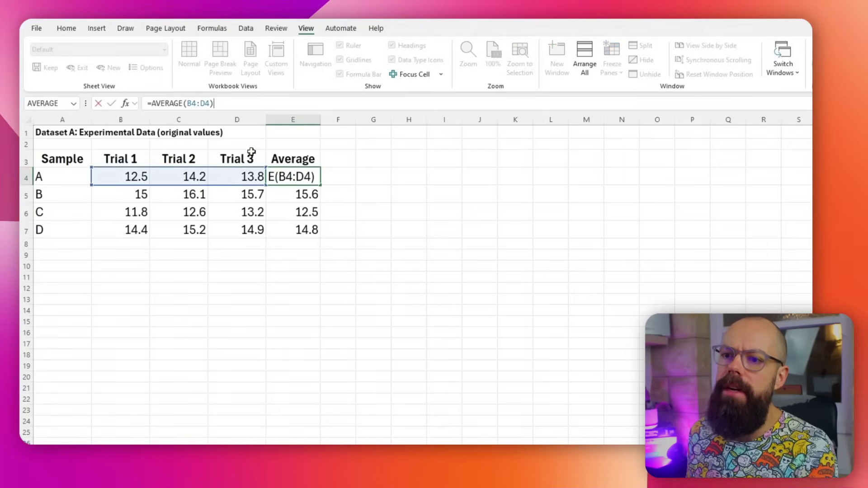
key("Return")
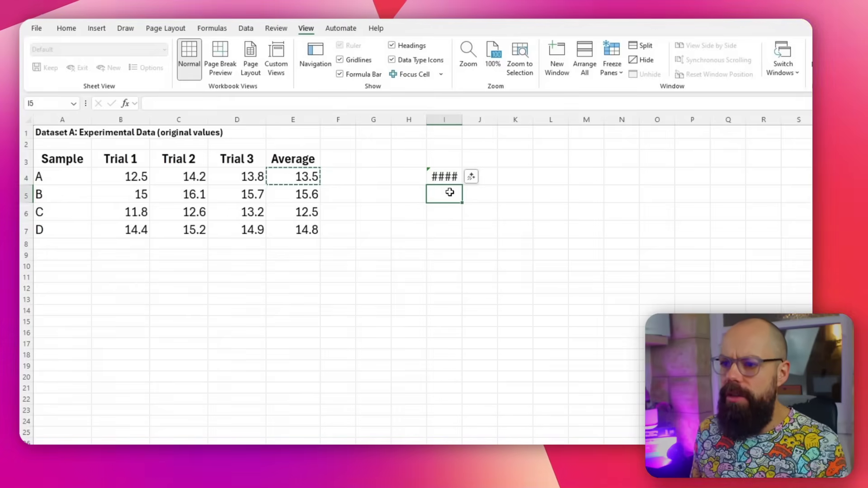
key("ctrl+shift+v")
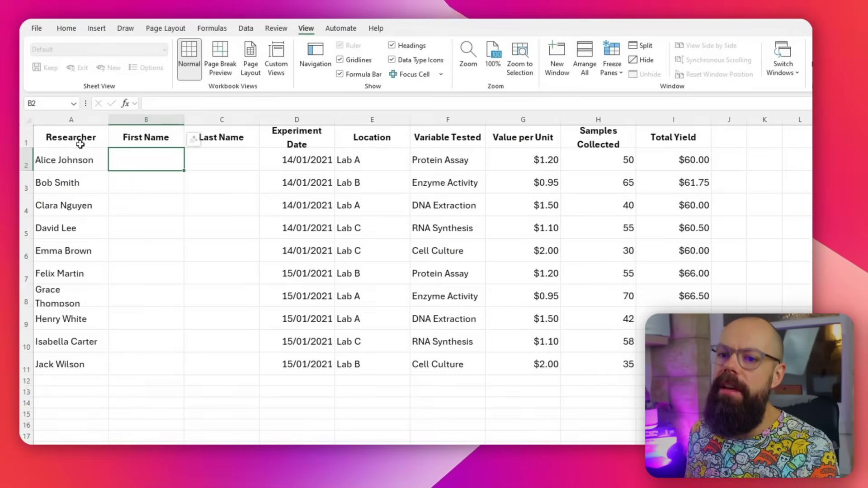
Enter Alice as the first name in B2 and Flash Fill the rest with Ctrl+E
left_click_drag(378, 158, 384, 248)
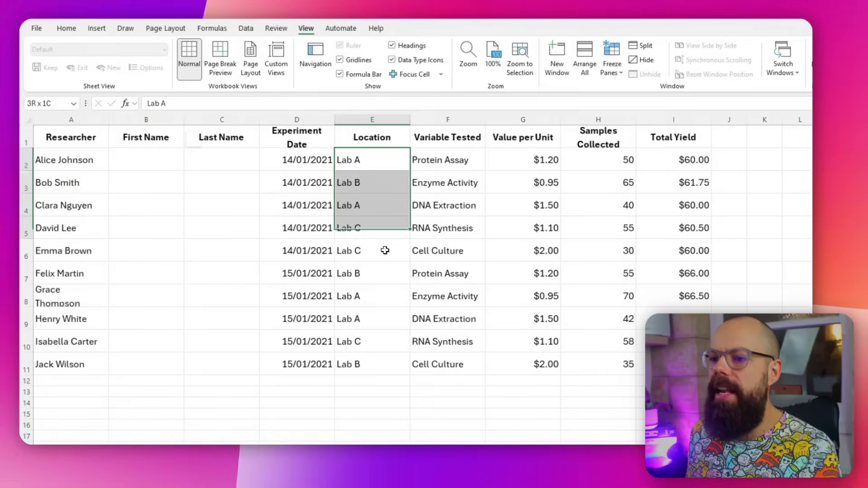
key("ctrl+shift+Down")
left_click(460, 170)
left_click_drag(460, 170, 460, 312)
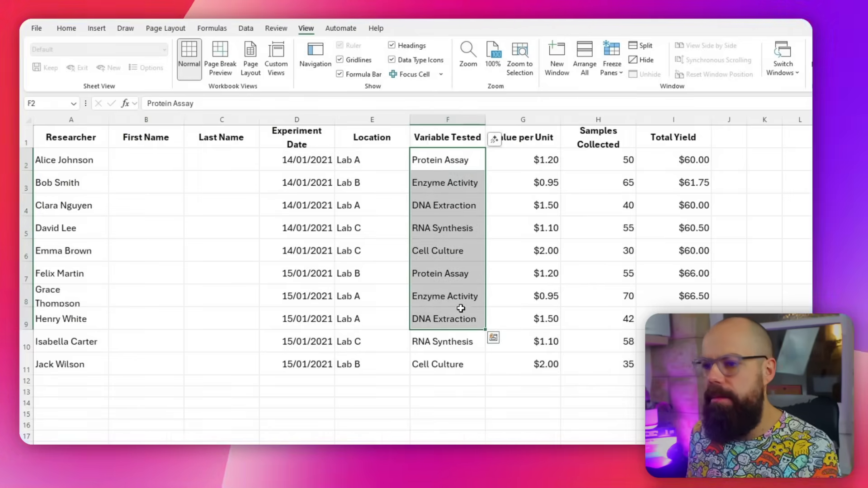
left_click(131, 158)
left_click(190, 161)
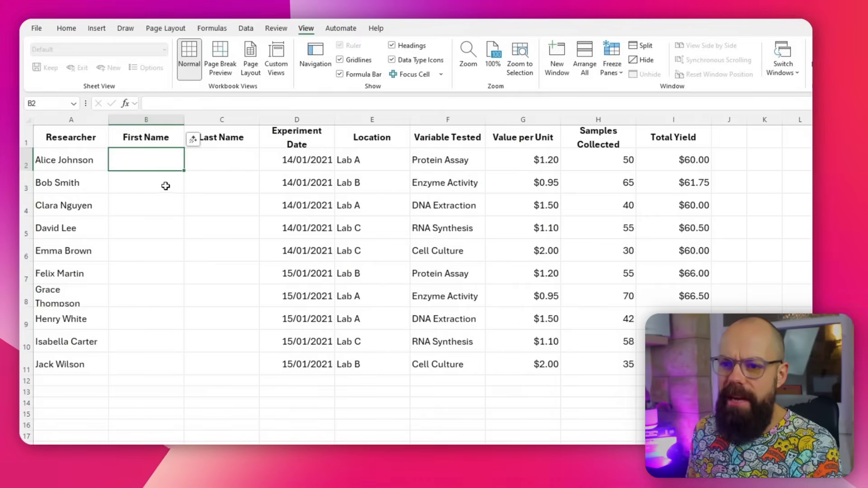
type("A")
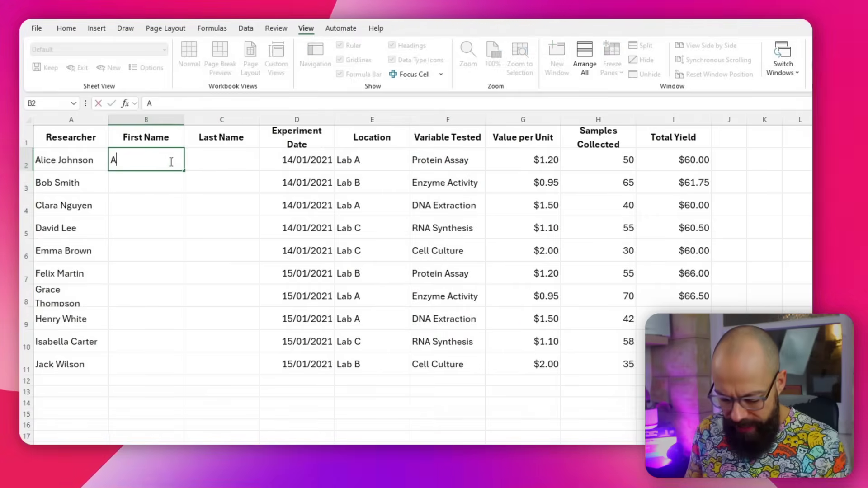
type("ice")
key("BackSpace")
key("BackSpace")
key("BackSpace")
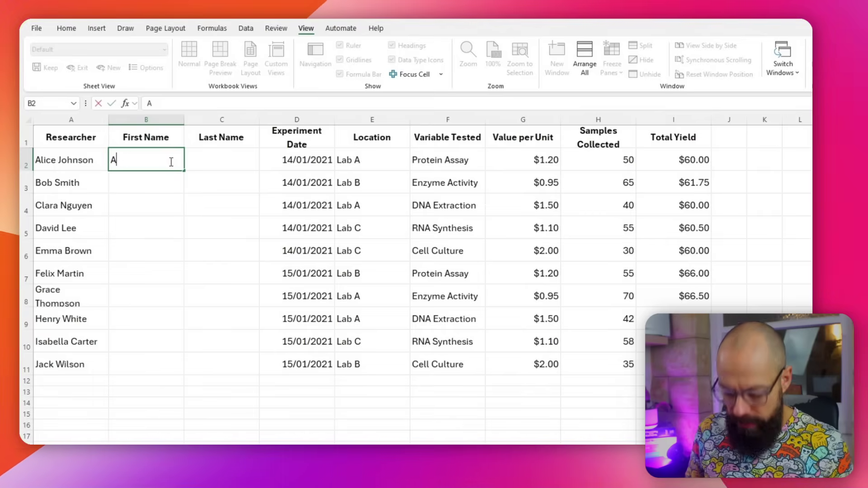
type("lice")
key("Return")
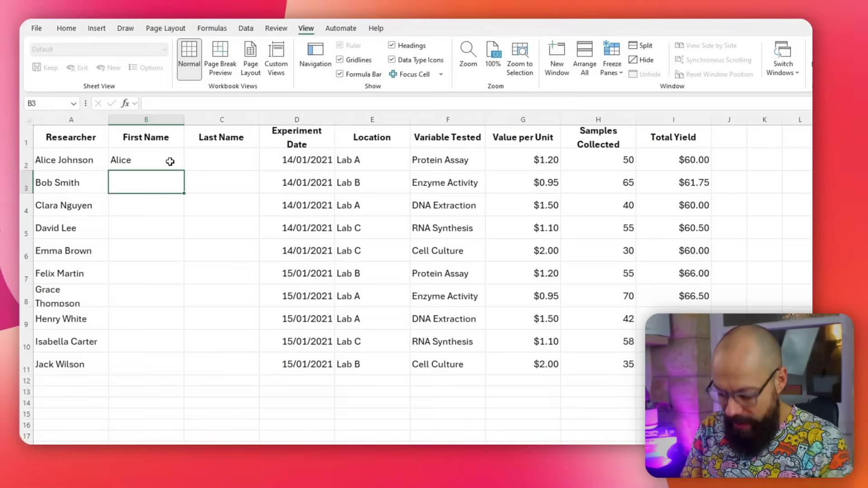
key("ctrl+e")
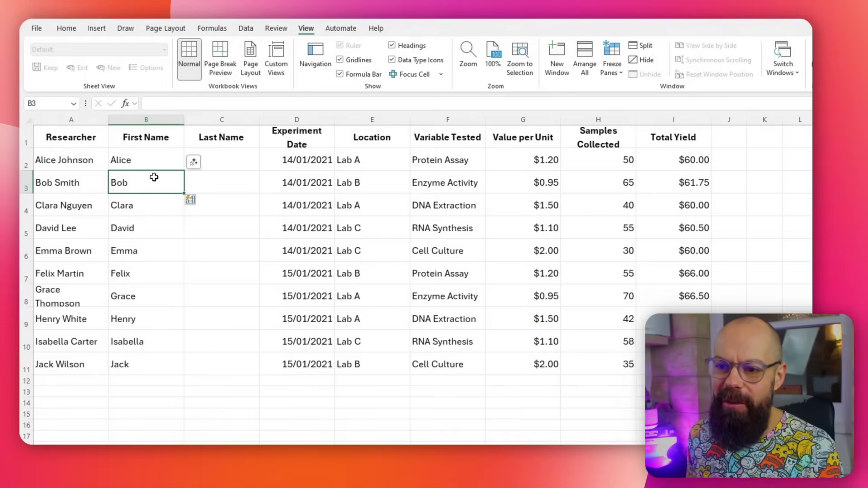
Enter Johnson as the last name in C2 and Flash Fill the remaining last names
left_click(218, 155)
type("Johnson")
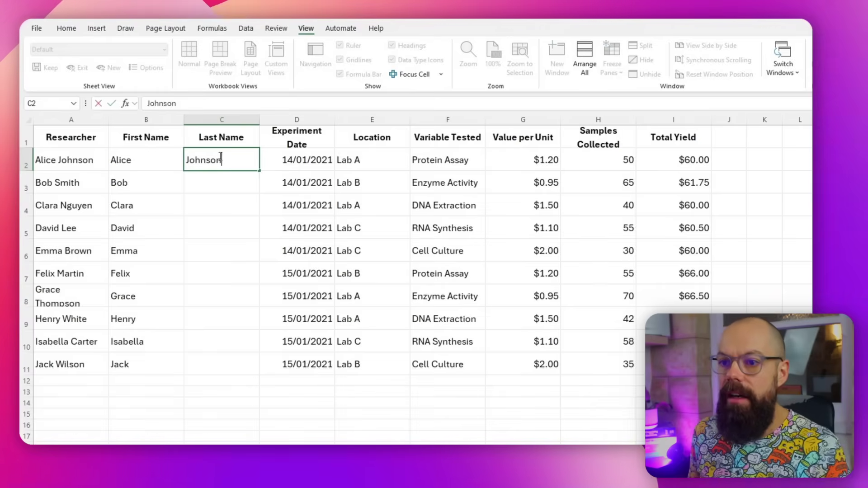
key("Return")
key("ctrl+e")
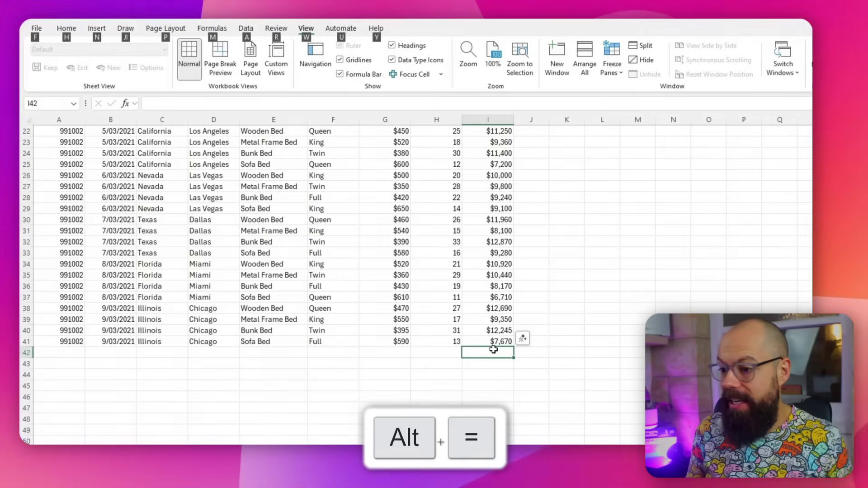
Insert =SUM(I2:I41) in I42 with Alt+= to total the Total Sales column
key("alt+equal")
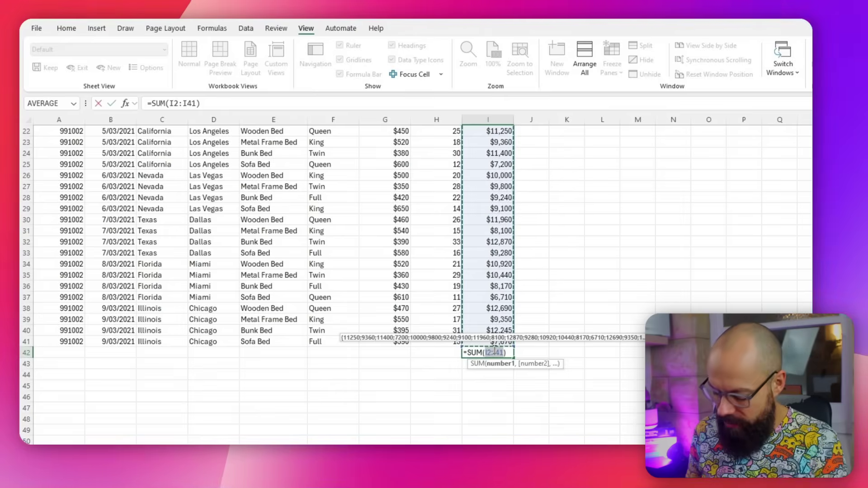
key("Return")
scroll(497, 344, "up", 7)
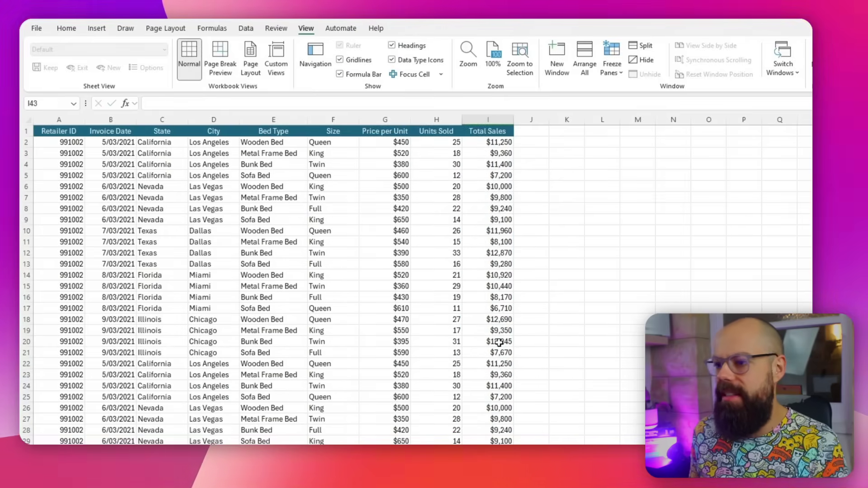
scroll(499, 342, "down", 9)
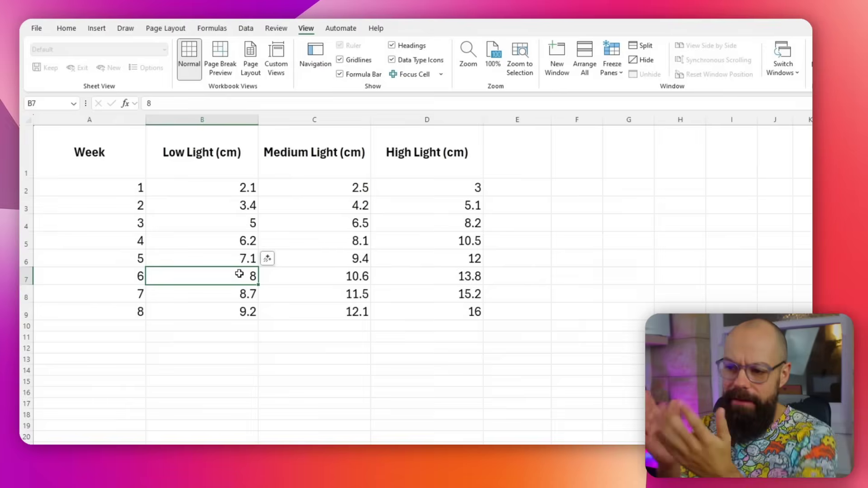
Select the growth measurements B2:D9 and bring up Format Cells with Ctrl+1
left_click(237, 220)
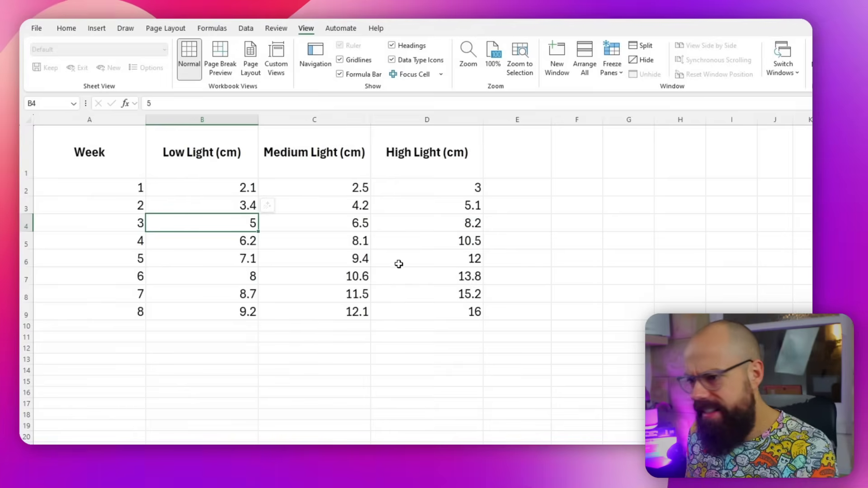
left_click(414, 260)
left_click_drag(419, 190, 212, 306)
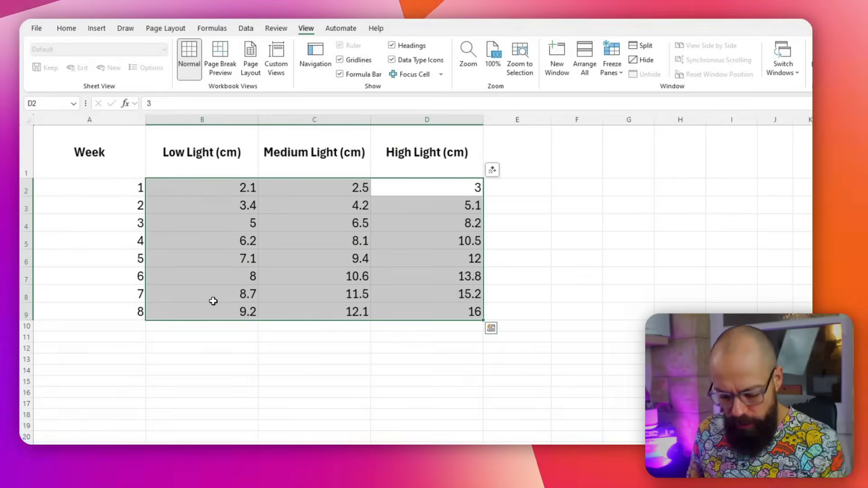
key("ctrl+1")
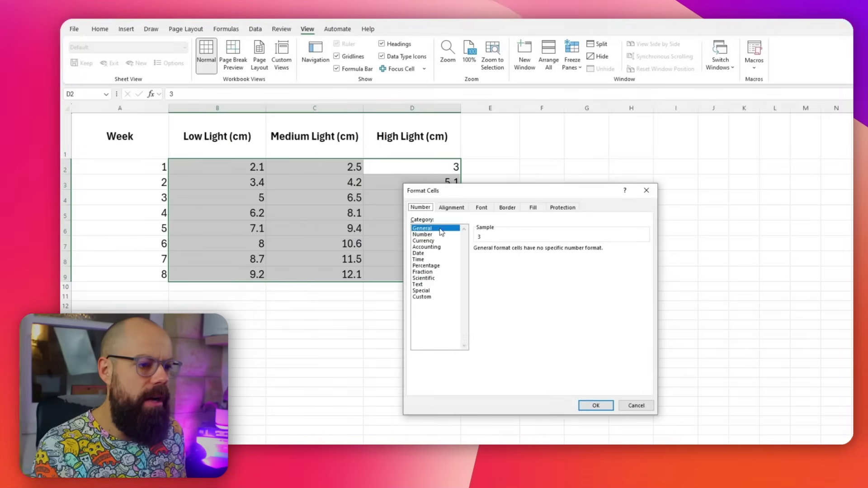
Apply the Number format with 1 decimal place to the selected light heights
left_click(422, 234)
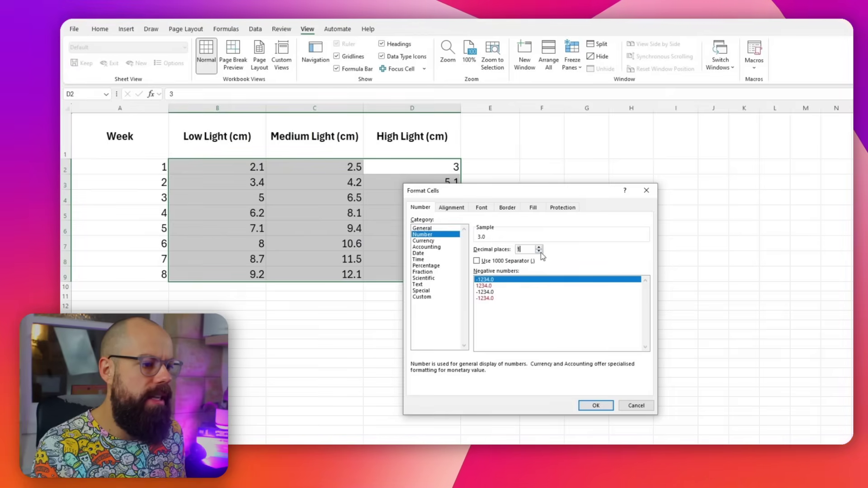
type("1")
left_click(591, 406)
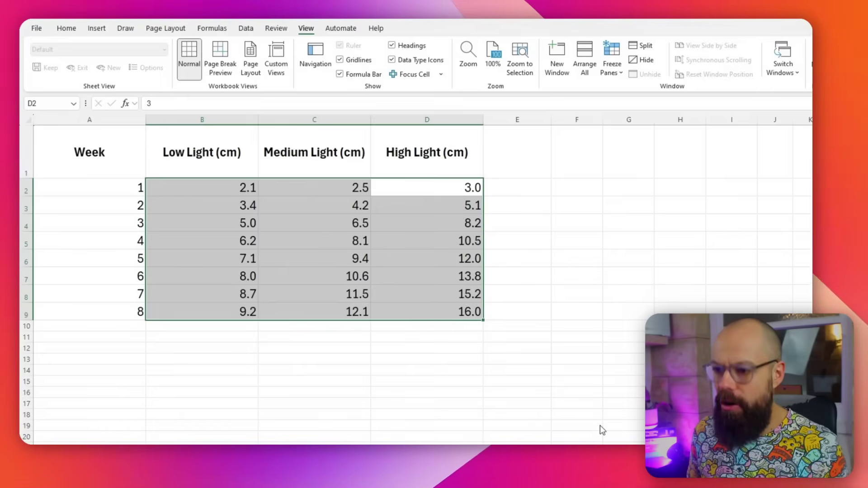
key("ctrl+1")
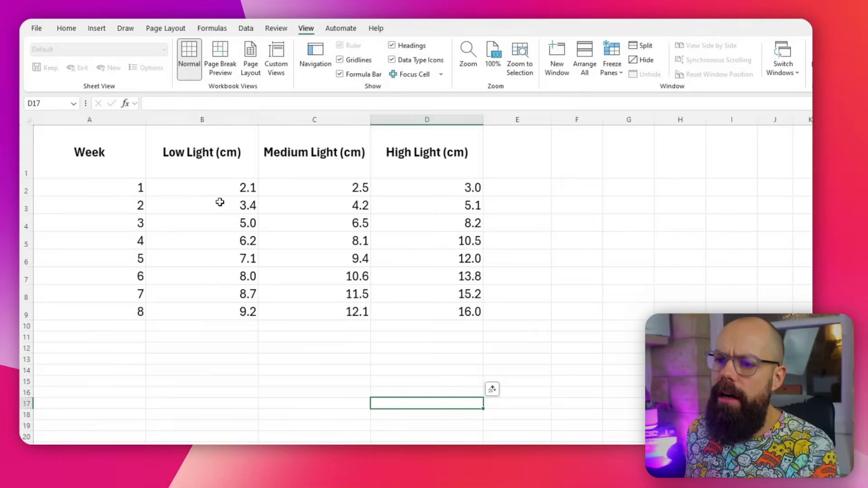
left_click(220, 202)
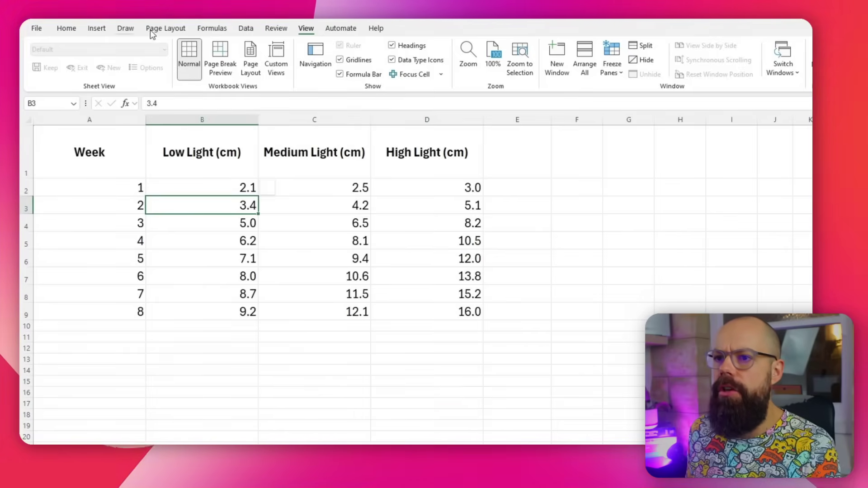
Apply the Good cell style to 3.4, then repeat it with F4 on 8.1, 13.8 and 8.2
left_click(93, 29)
left_click(67, 29)
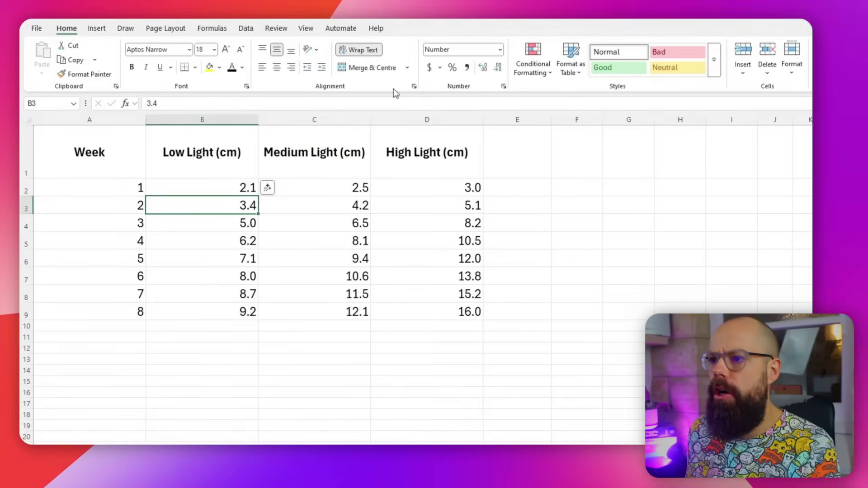
left_click(639, 67)
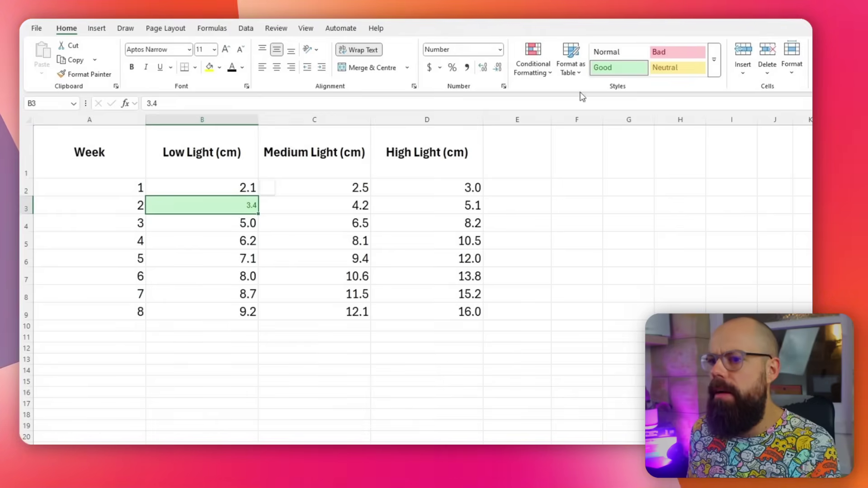
left_click(314, 253)
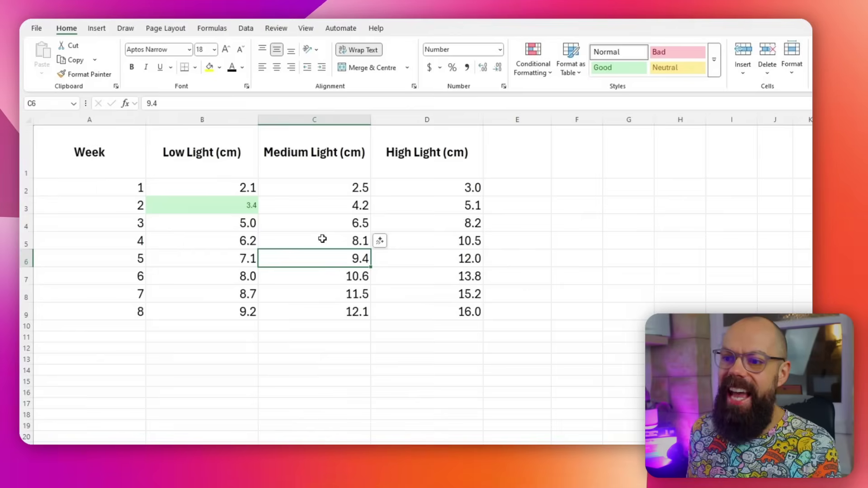
key("F4")
left_click(319, 244)
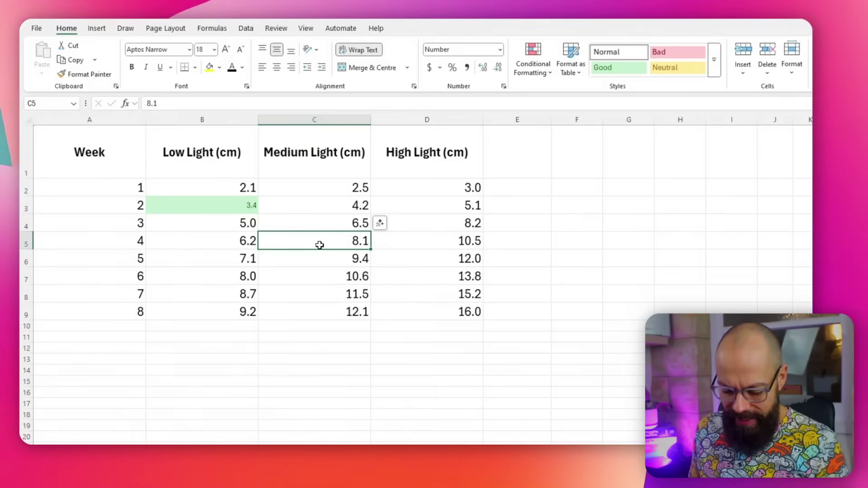
key("F4")
left_click(406, 272)
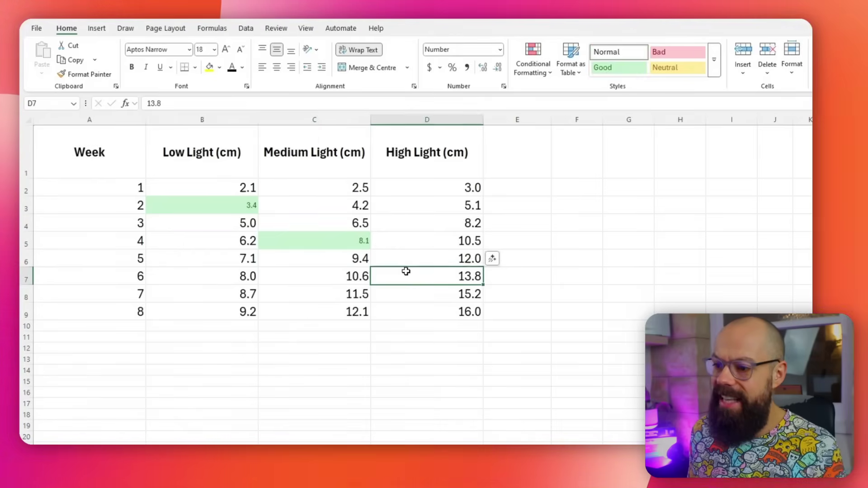
left_click(423, 225)
key("F4")
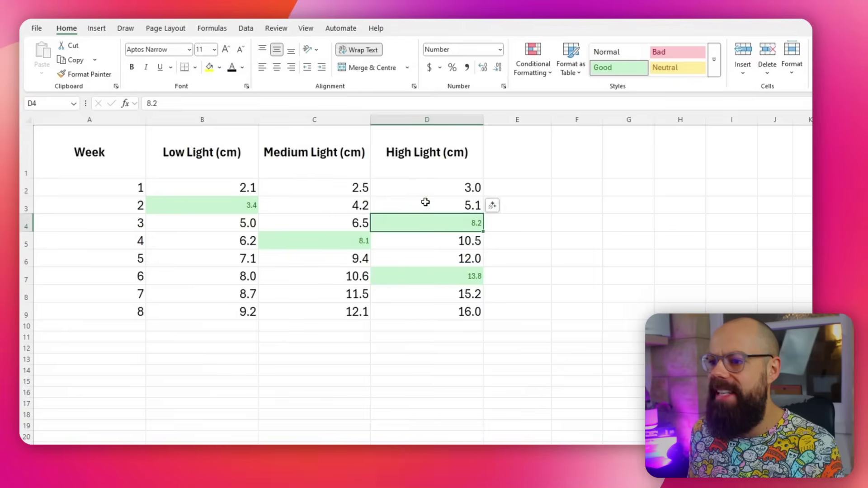
Mark 6.5, 8.0, 6.2 and 7.1 with the Bad cell style using F4
left_click(333, 222)
key("F4")
left_click(242, 274)
key("F4")
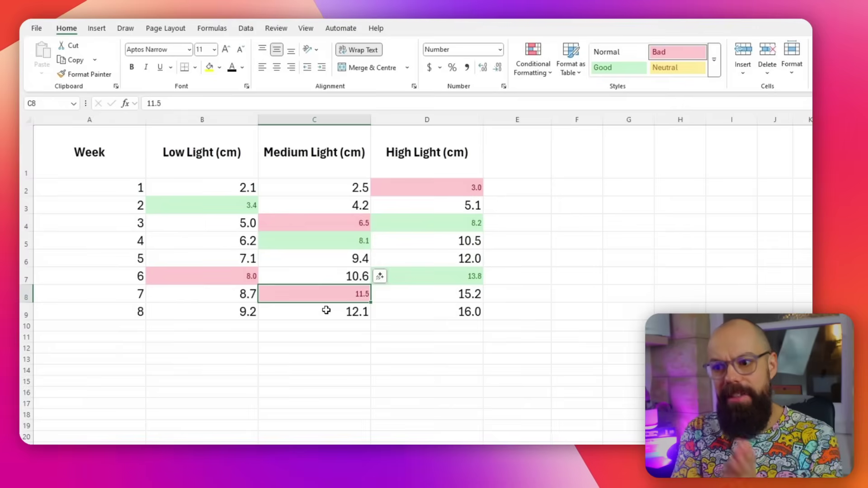
left_click(235, 250)
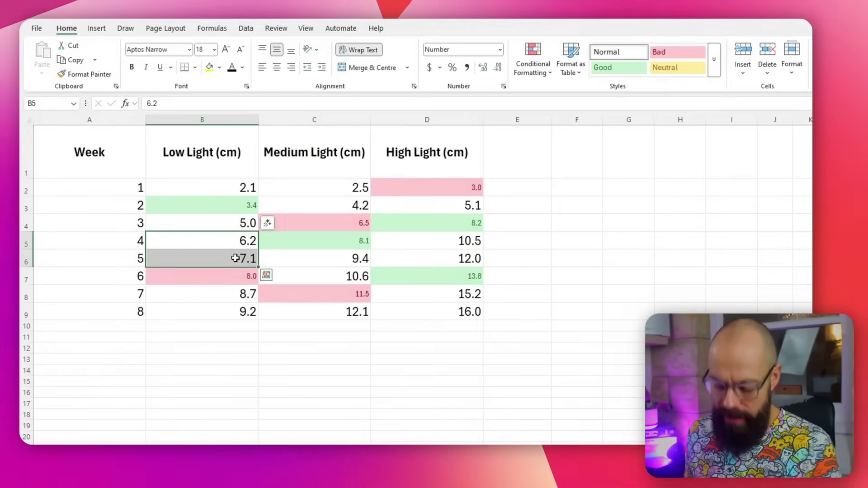
key("F4")
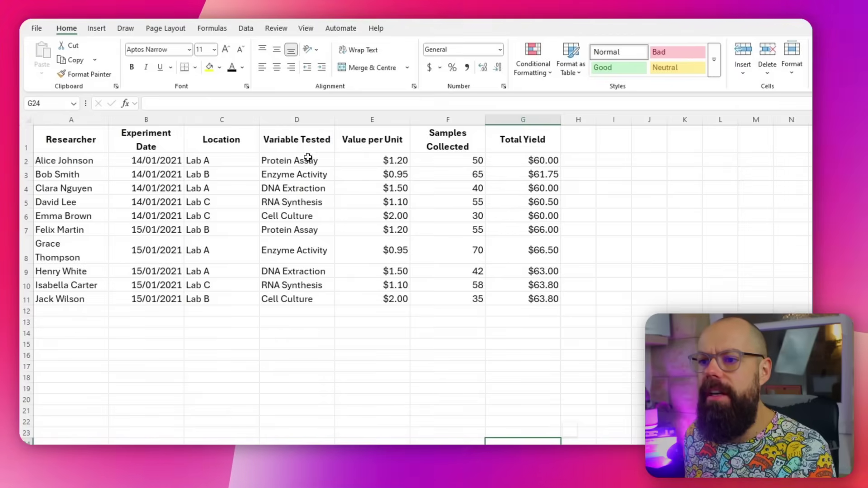
Filter the research table by the selected Cell Culture value in Variable Tested
left_click_drag(304, 142, 287, 298)
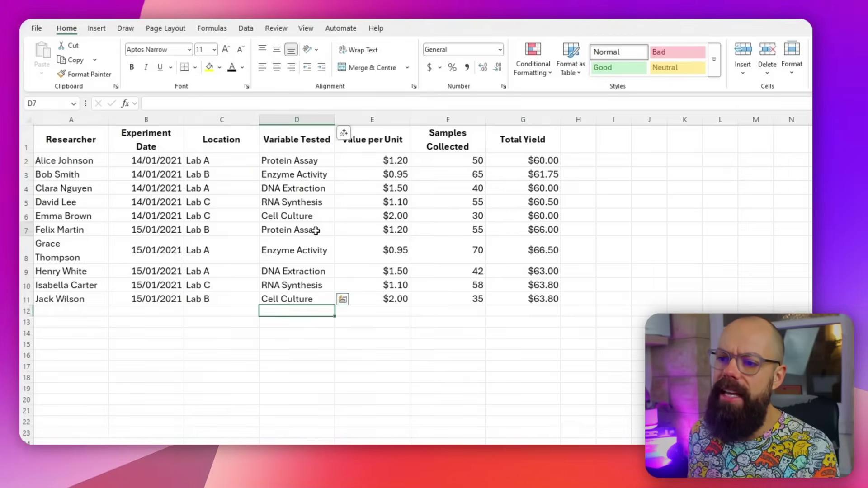
left_click(314, 230)
right_click(309, 215)
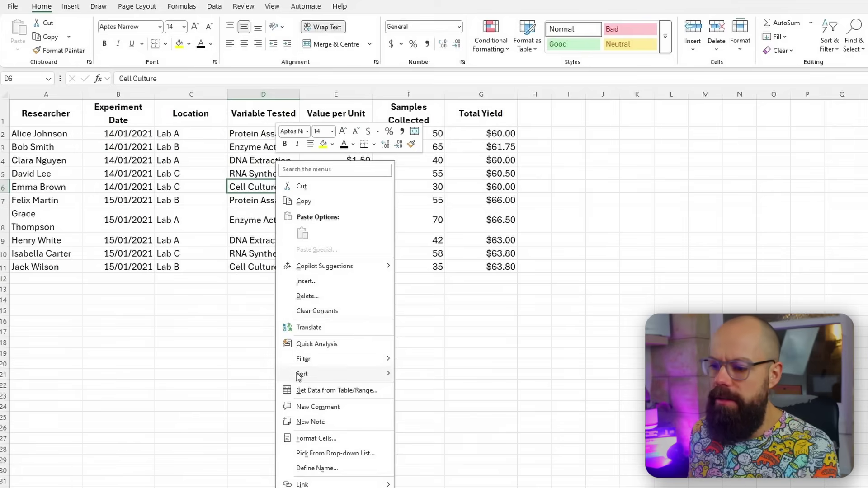
mouse_move(300, 379)
mouse_move(302, 359)
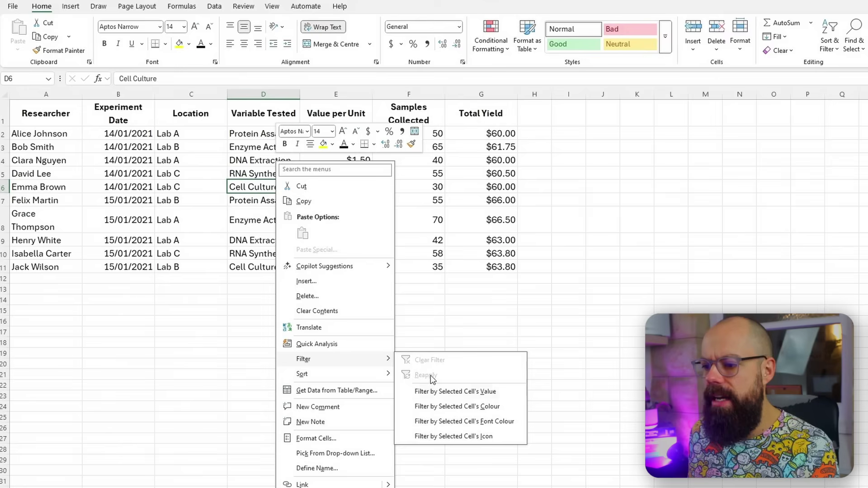
left_click(444, 392)
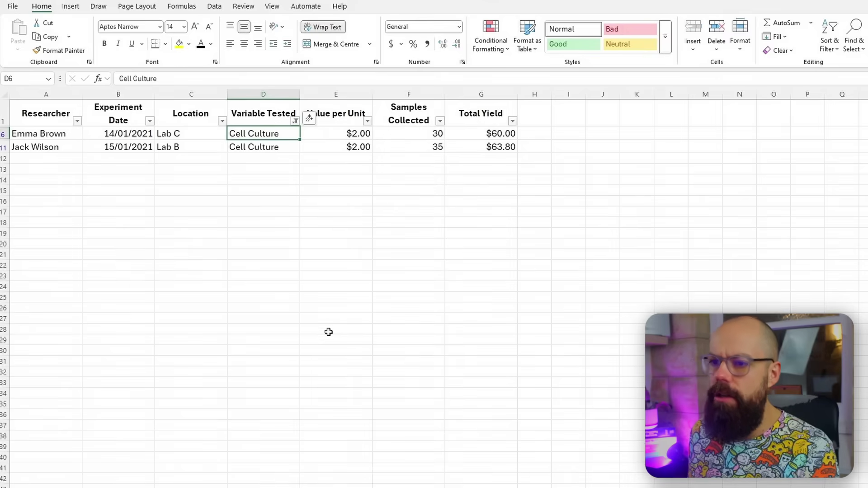
Change the Variable Tested filter to show Protein Assay and Enzyme Activity rows
left_click(295, 121)
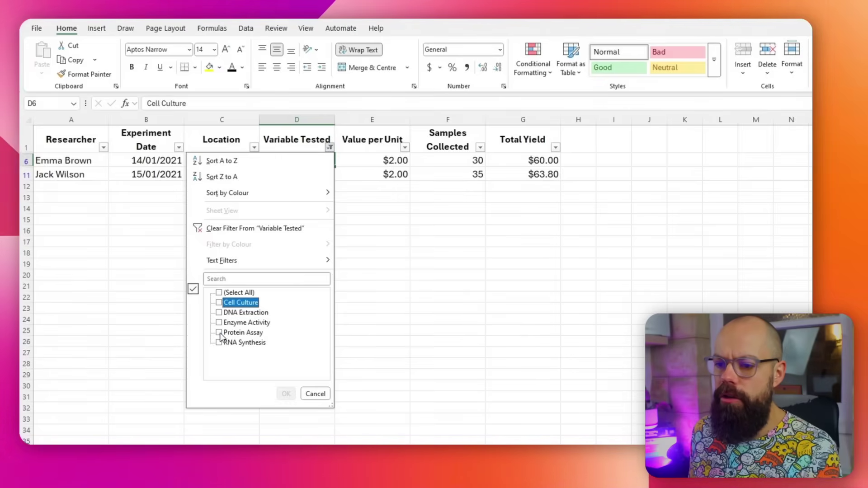
left_click(220, 333)
left_click(286, 394)
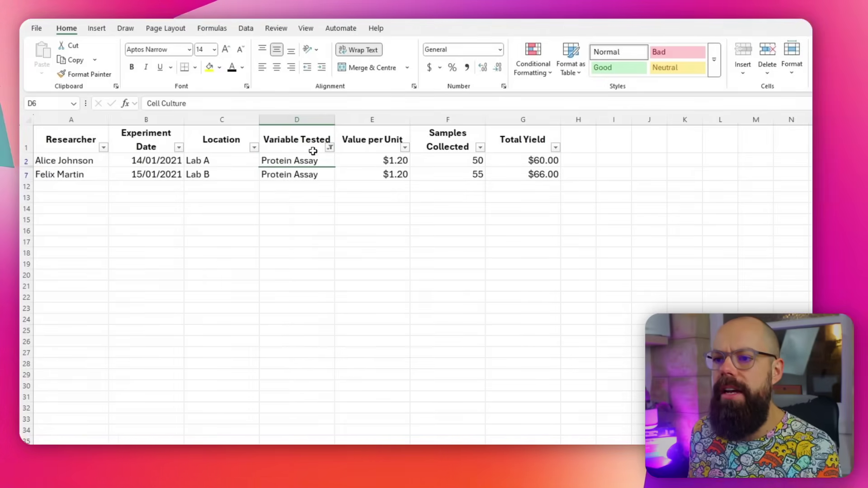
left_click(330, 148)
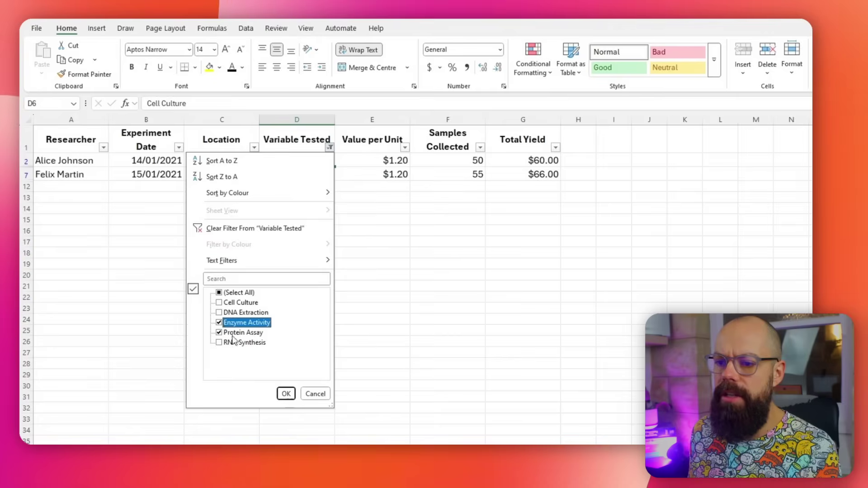
left_click(286, 395)
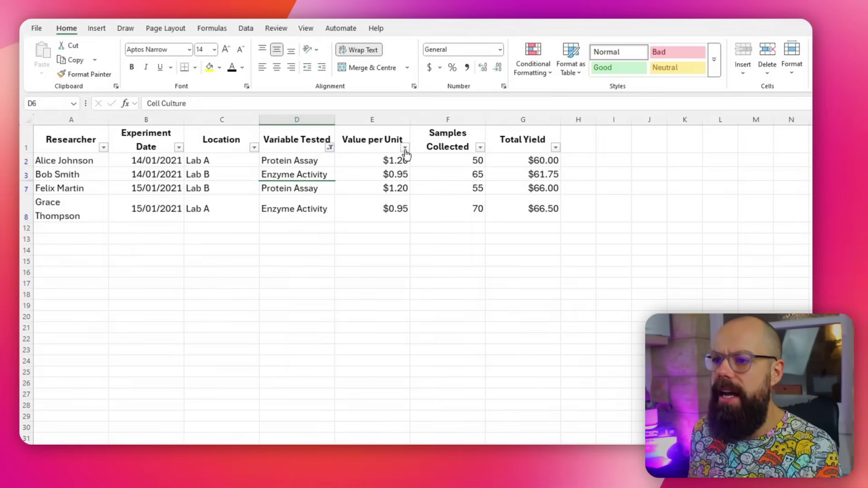
left_click_drag(96, 139, 536, 146)
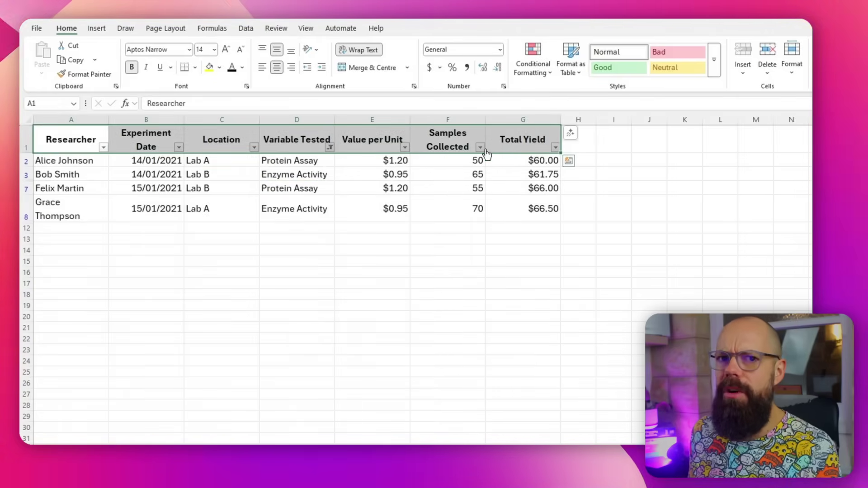
Filter Samples Collected to 50, then filter by cell E2's colour
left_click(450, 316)
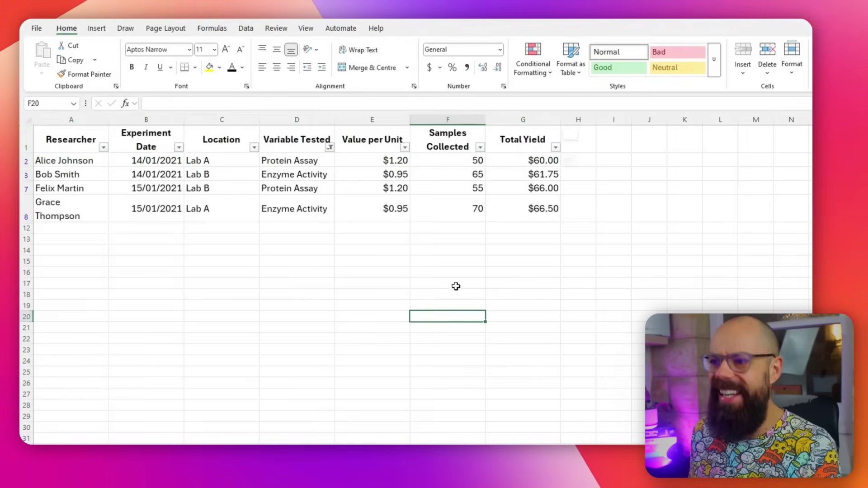
left_click(479, 148)
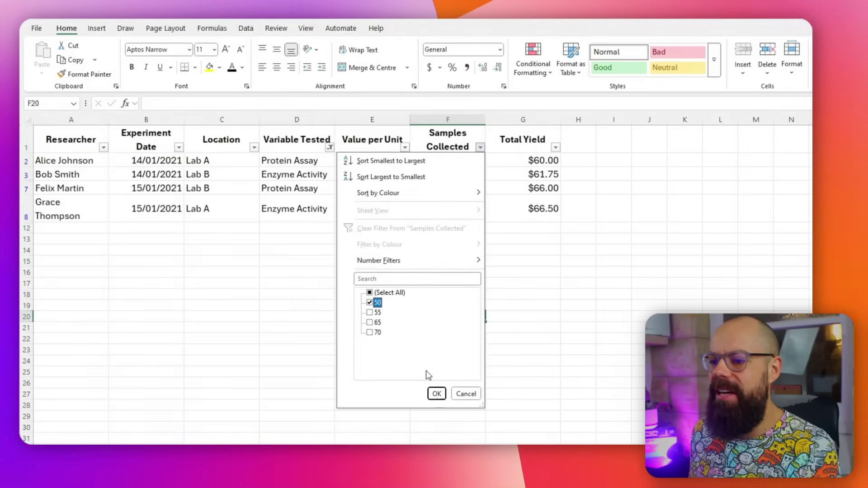
left_click(436, 394)
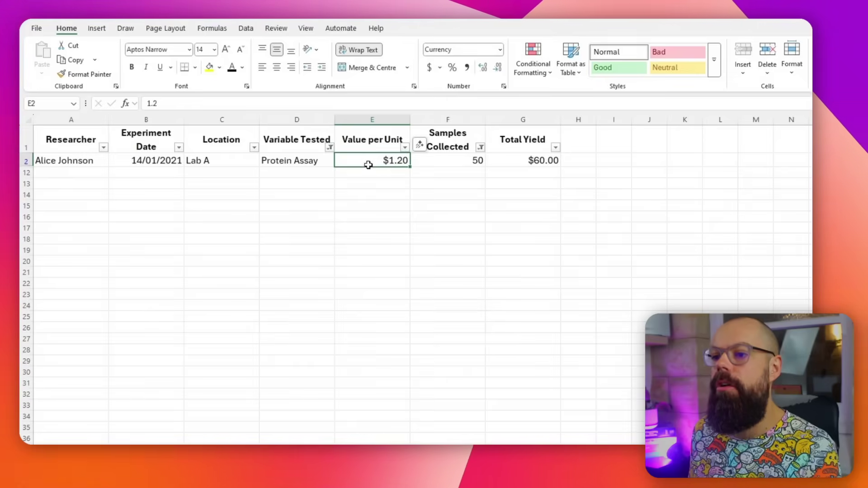
right_click(369, 164)
mouse_move(398, 353)
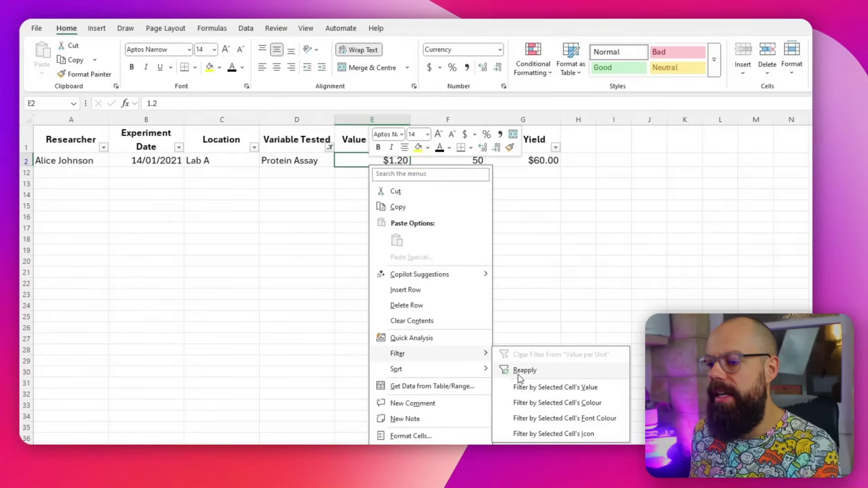
left_click(528, 407)
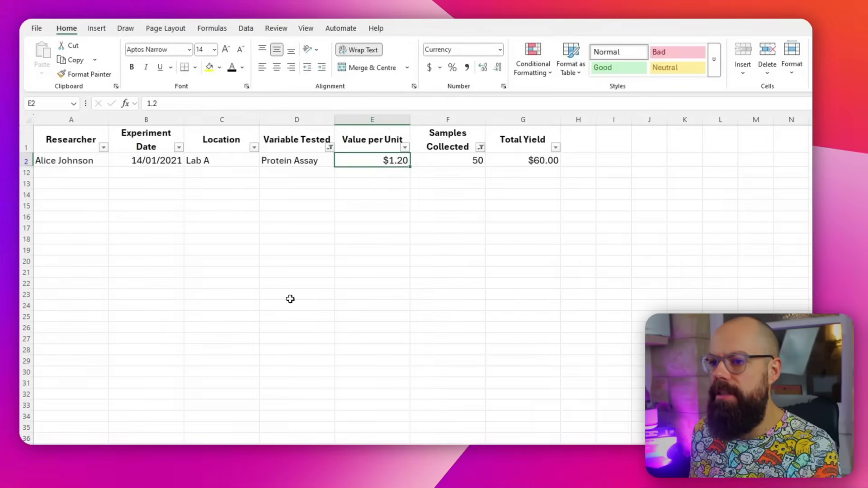
Clear the Variable Tested and Samples Collected filters so all research rows show
left_click(329, 148)
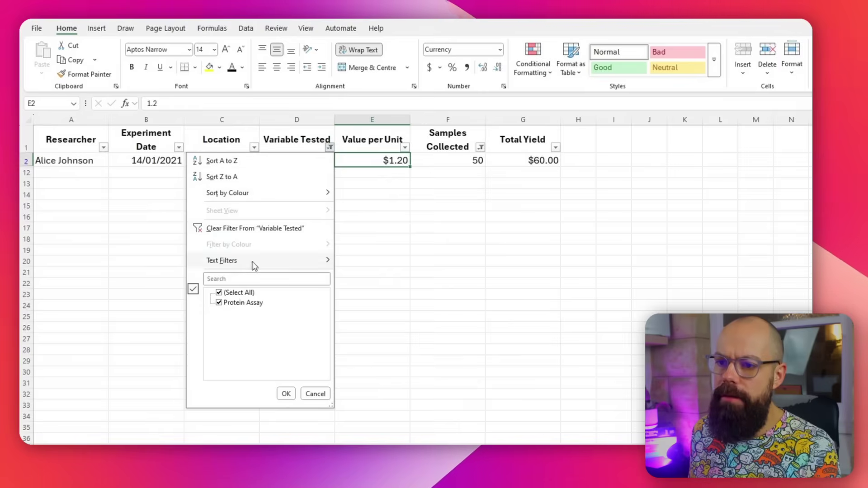
left_click(229, 228)
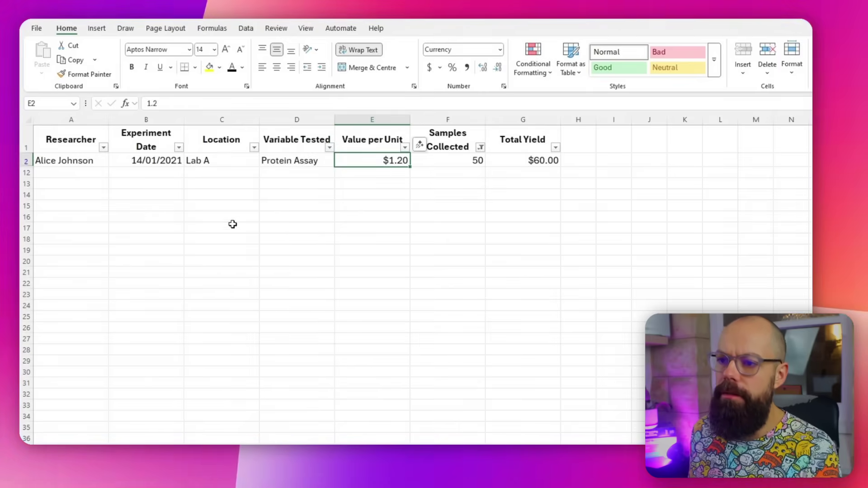
left_click(330, 147)
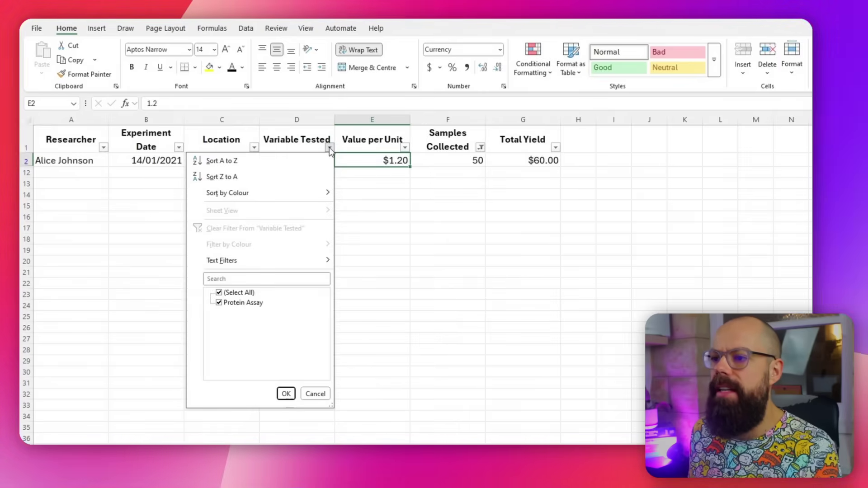
left_click(480, 147)
left_click(480, 148)
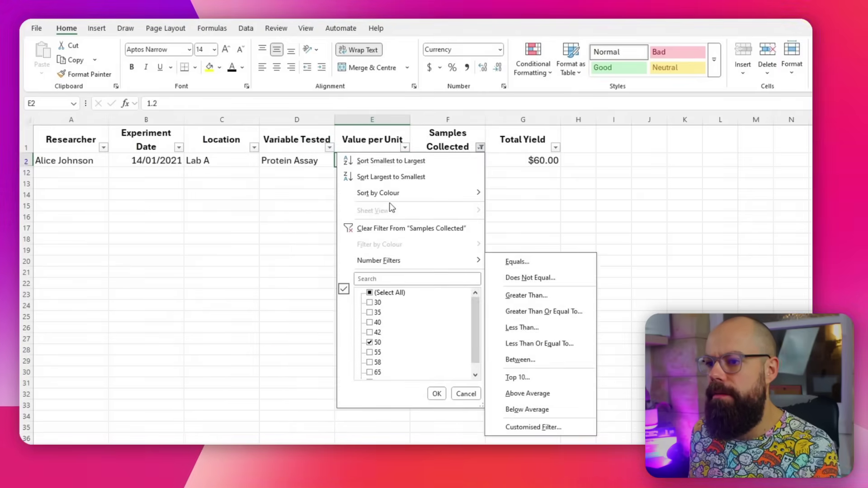
left_click(395, 227)
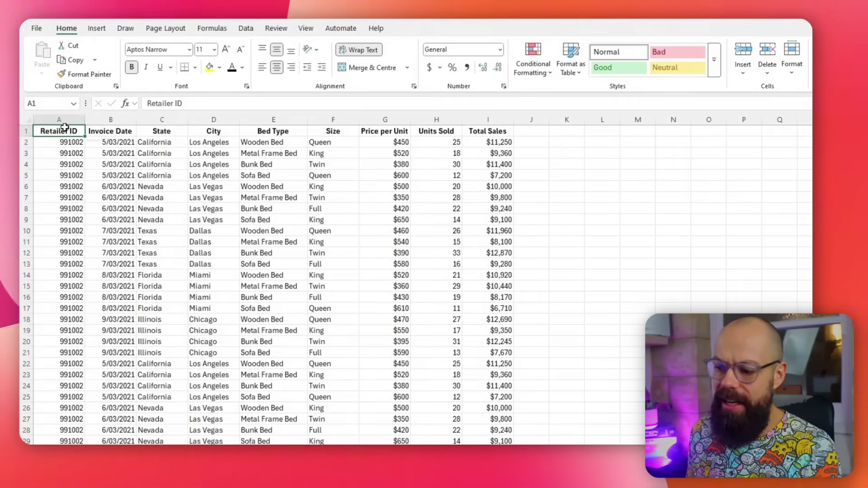
Convert the bed sales data A1:I41 into a table with headers (Table3)
key("ctrl+t")
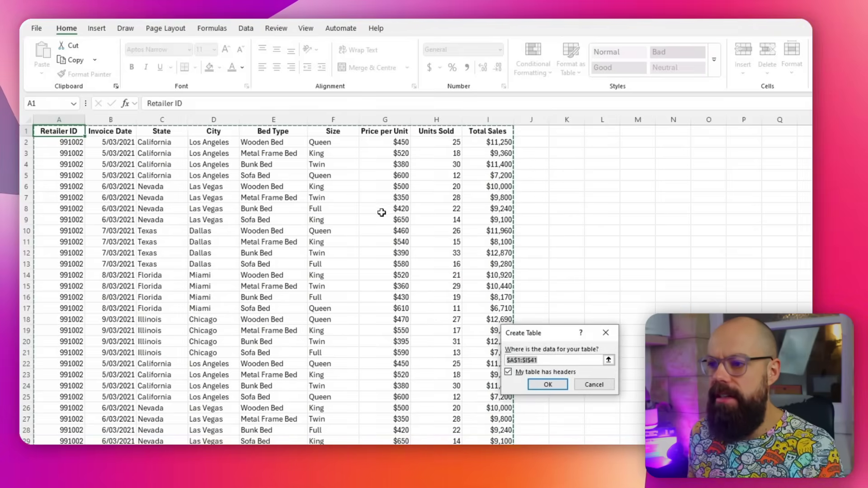
scroll(382, 212, "down", 8)
scroll(407, 253, "up", 3)
left_click(547, 385)
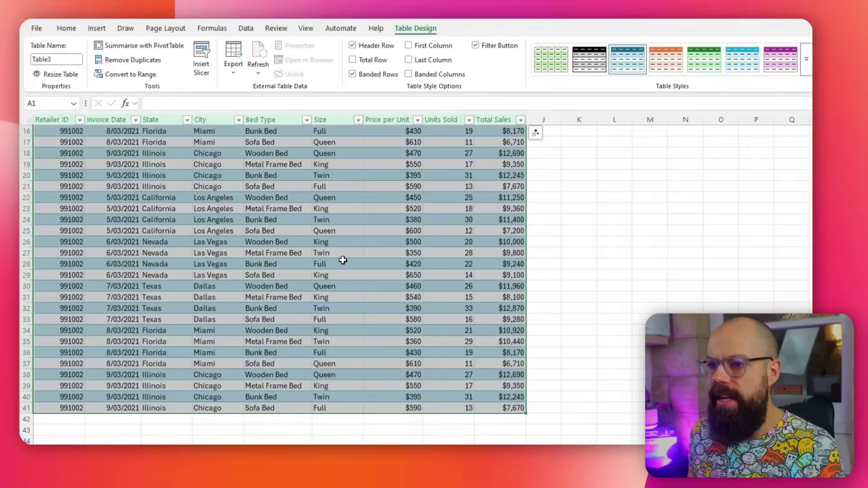
scroll(343, 259, "up", 5)
Check the City column's filter list, then select cell E10 inside the table
left_click(238, 131)
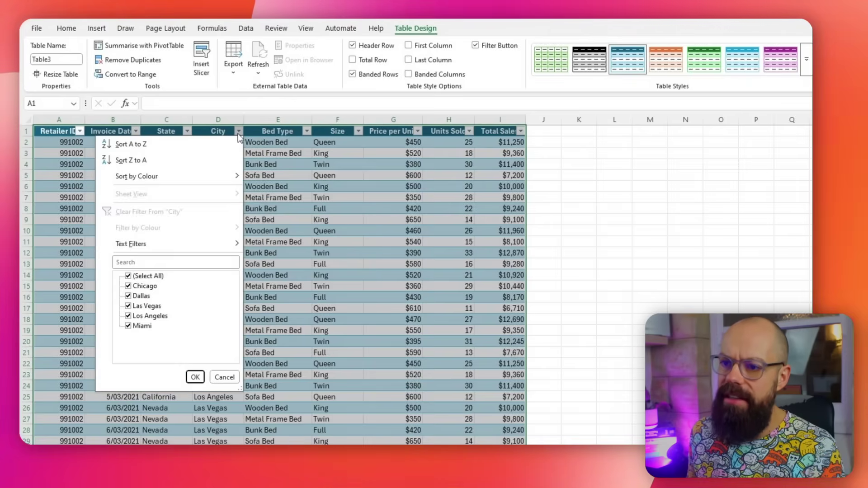
left_click(341, 187)
left_click(566, 185)
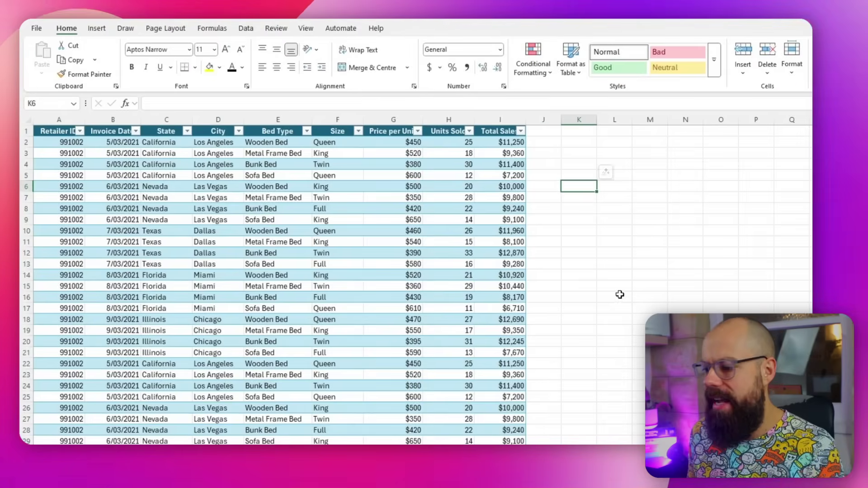
left_click(305, 229)
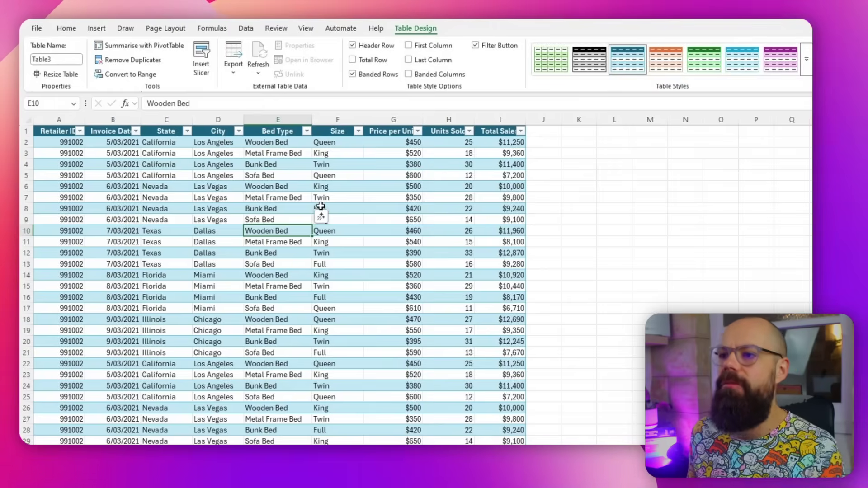
Insert a City slicer for the table and place it beside the table's top right
left_click(202, 67)
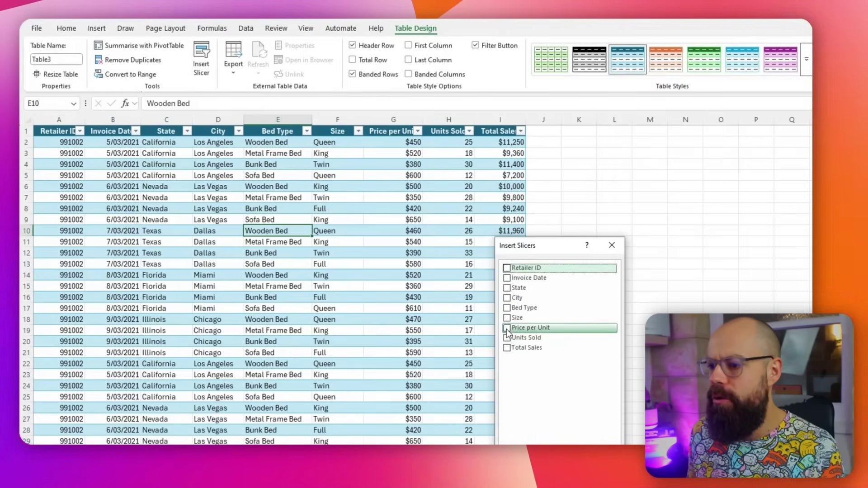
left_click(507, 297)
key("Return")
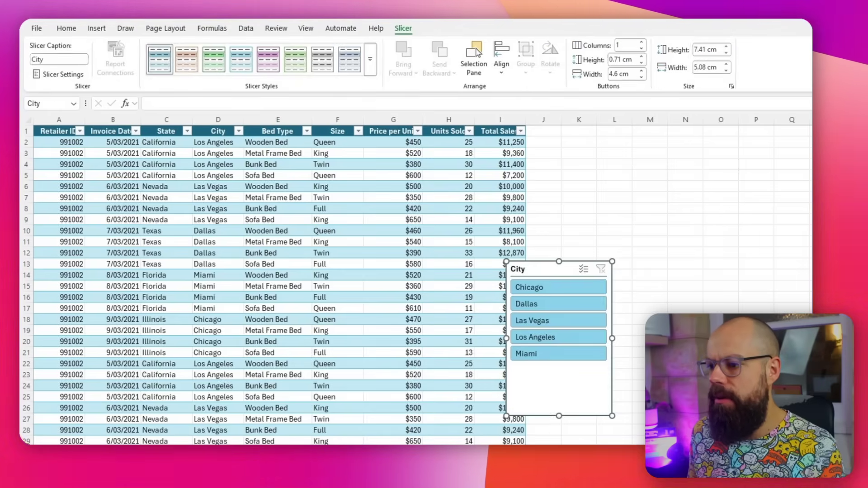
left_click_drag(538, 265, 578, 145)
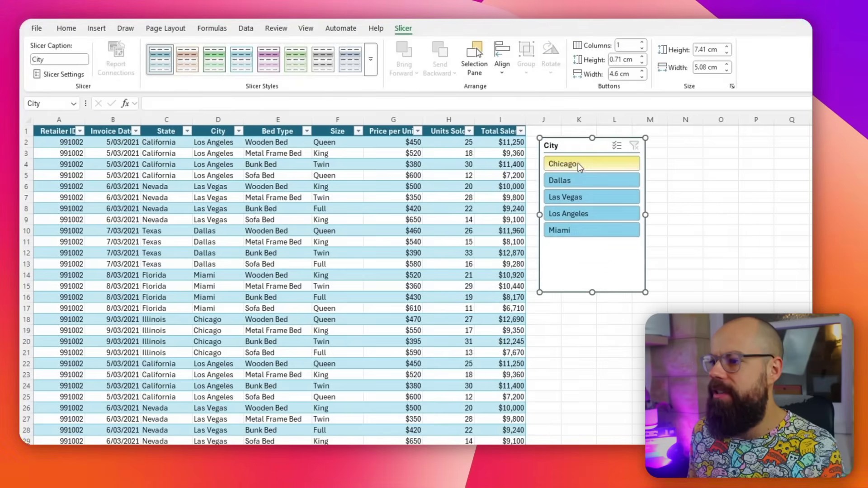
Filter the table to single cities in turn: Chicago, Dallas, Las Vegas, Dallas, then Chicago
left_click(578, 164)
left_click(579, 179)
left_click(582, 198)
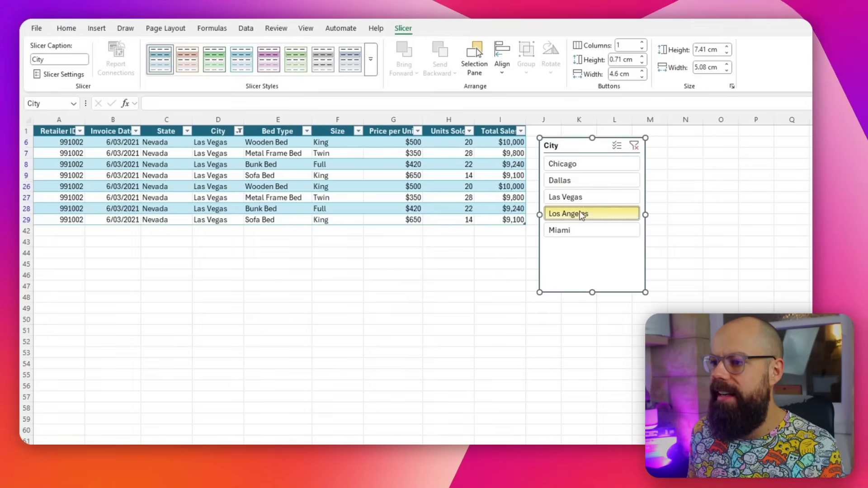
left_click(583, 179)
left_click(602, 162)
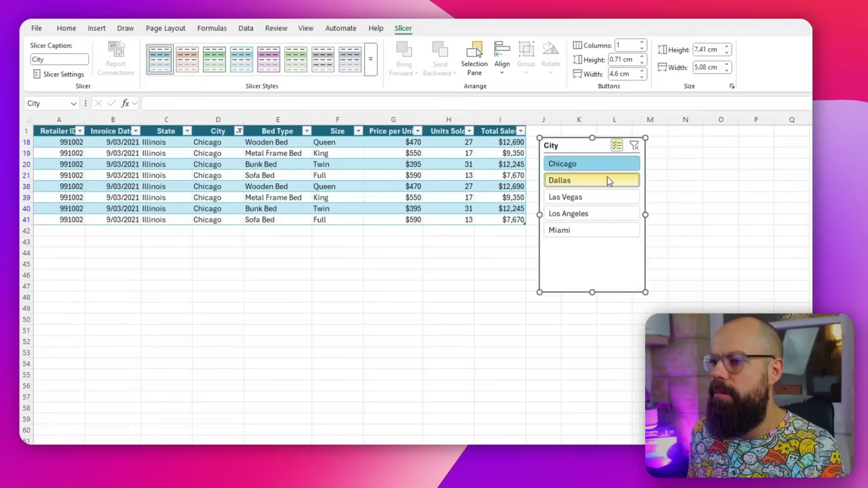
Add Dallas, Las Vegas, Los Angeles and Miami to the Chicago city filter
left_click(606, 180)
left_click(606, 198)
left_click(605, 214)
left_click(606, 230)
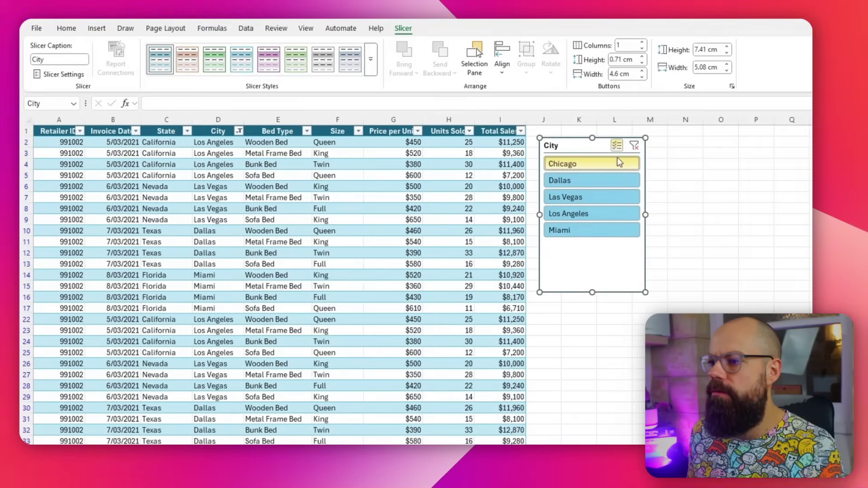
Remove Dallas, Las Vegas and Los Angeles, then clear the slicer so every city shows
left_click(612, 179)
left_click(606, 198)
left_click(603, 213)
left_click(601, 230)
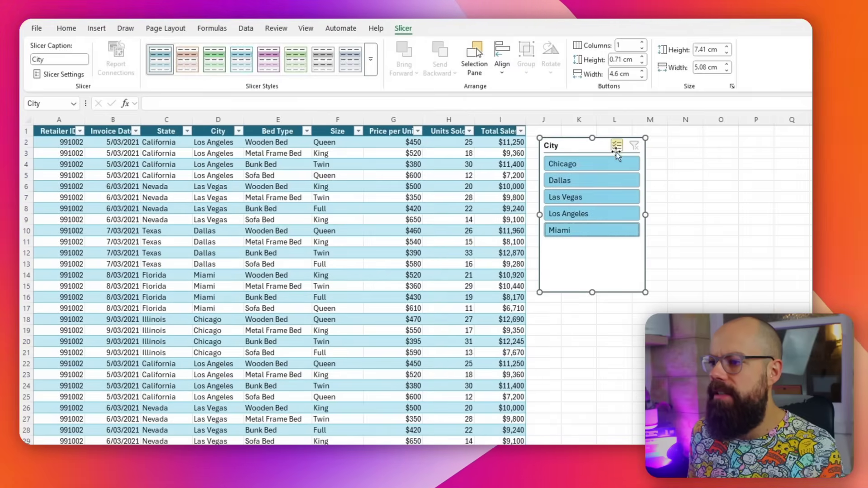